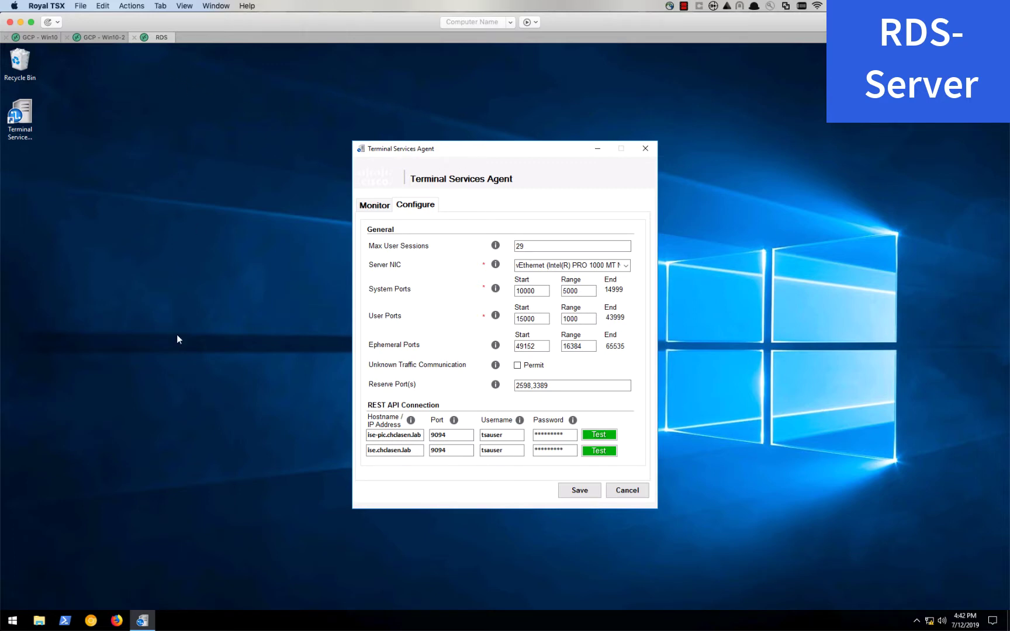
# - Look over both Windows 10 sessions and the ISE live authentication logs
pyautogui.click(51, 38)
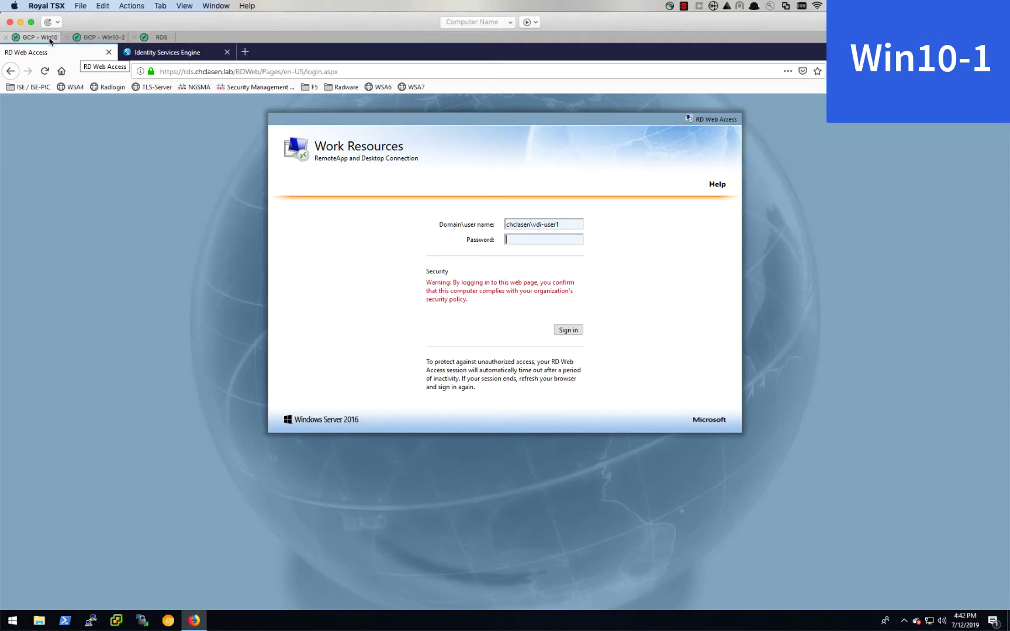
pyautogui.click(100, 39)
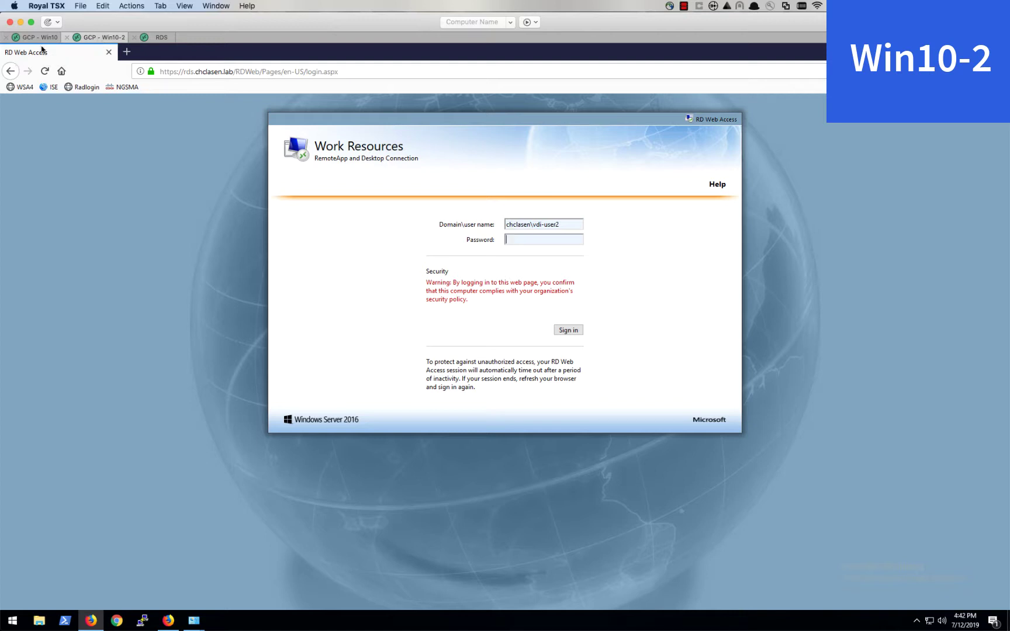
pyautogui.click(44, 38)
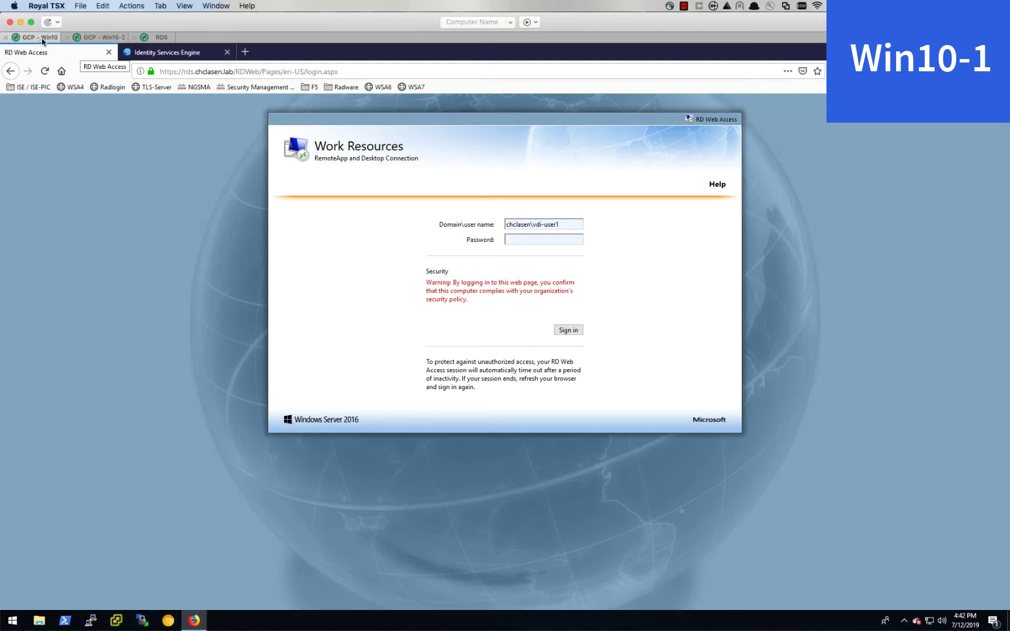
pyautogui.click(170, 52)
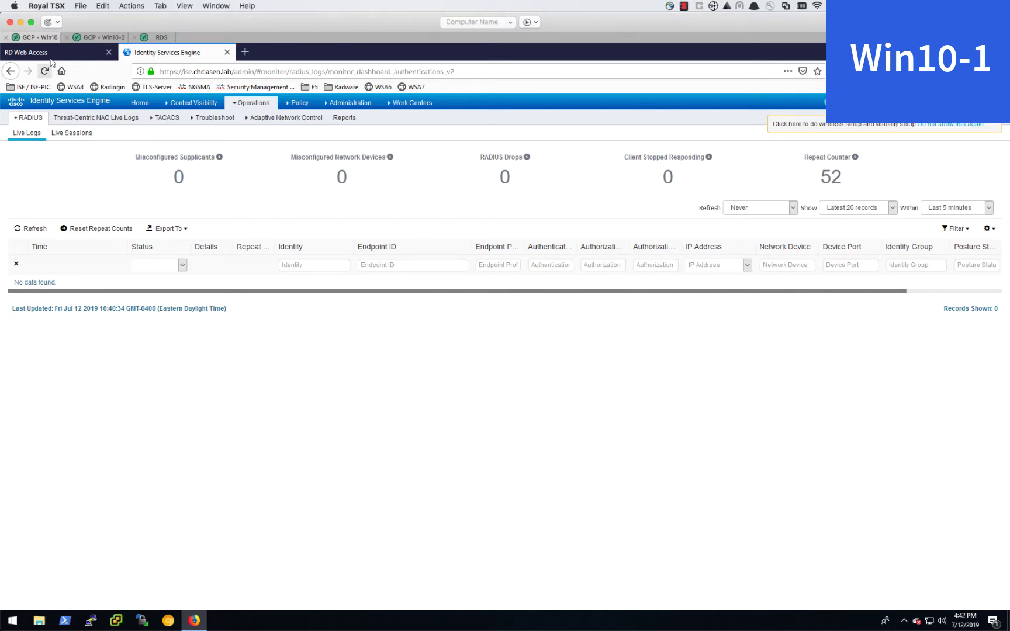
# - On the RDS server, show the agent's Monitor list with two Success entries for 192.168.10.52
pyautogui.click(50, 52)
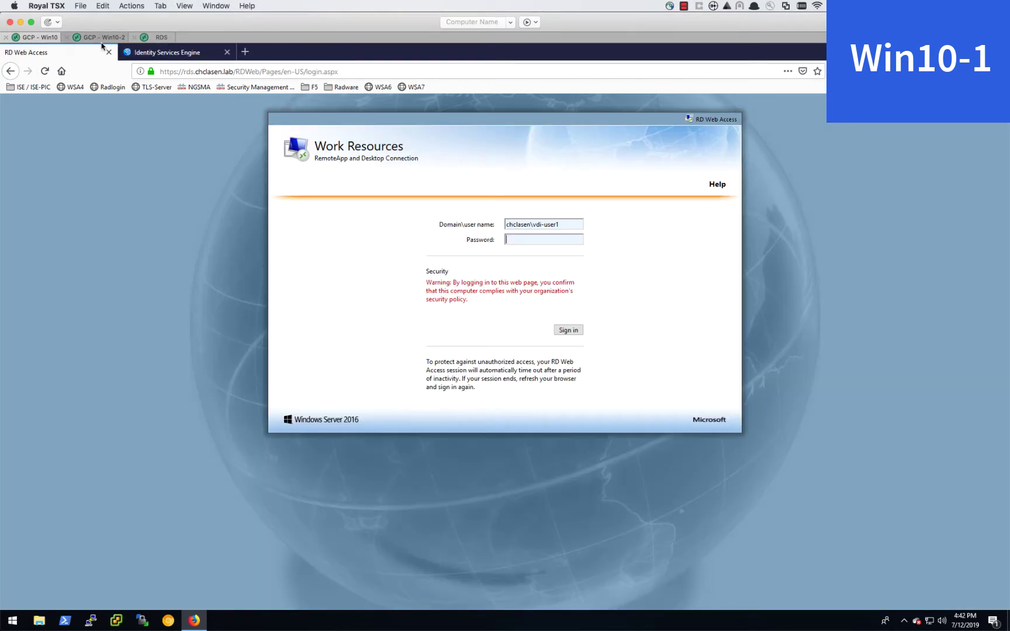
pyautogui.click(161, 37)
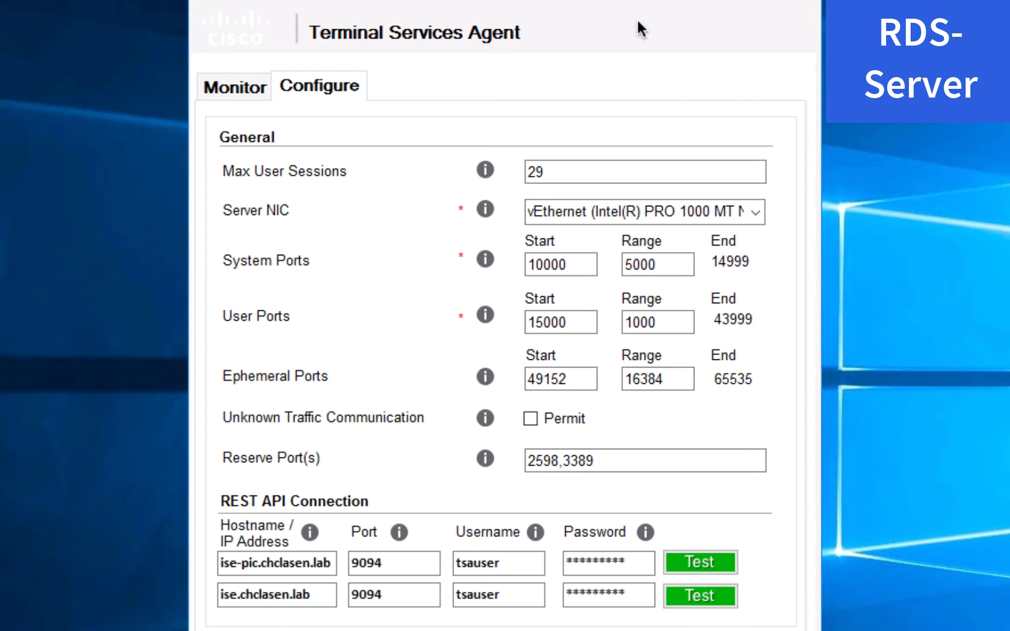
pyautogui.click(253, 86)
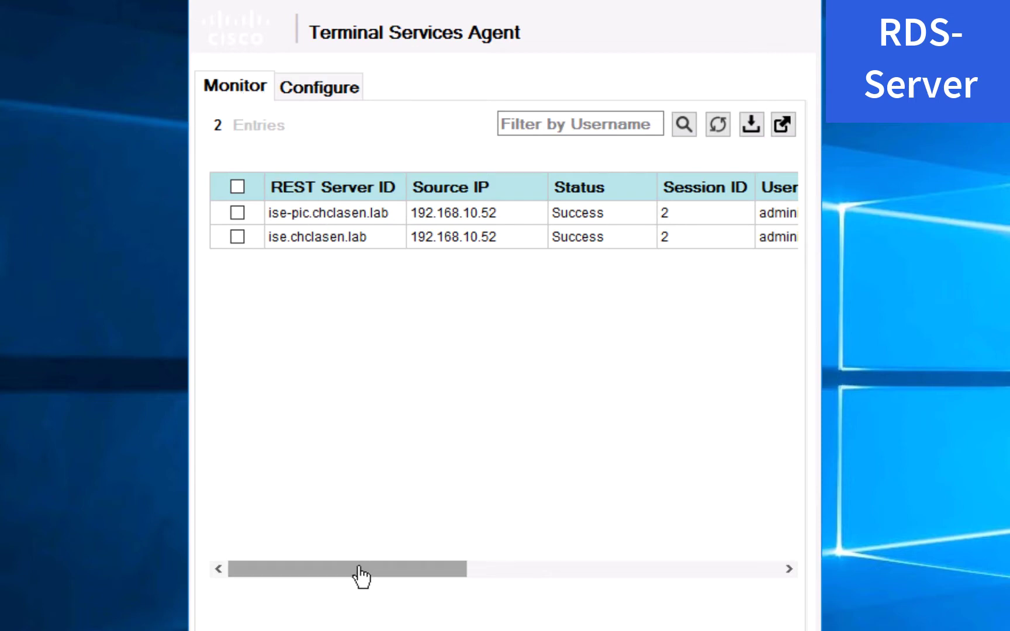
pyautogui.moveTo(360, 570); pyautogui.dragTo(530, 570)
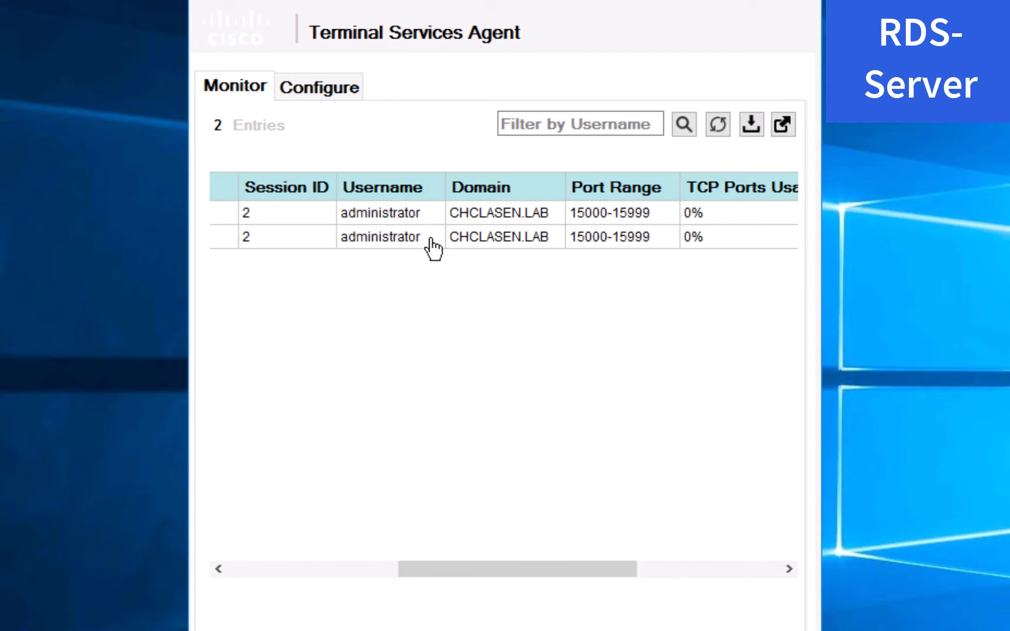
pyautogui.moveTo(579, 569); pyautogui.dragTo(358, 570)
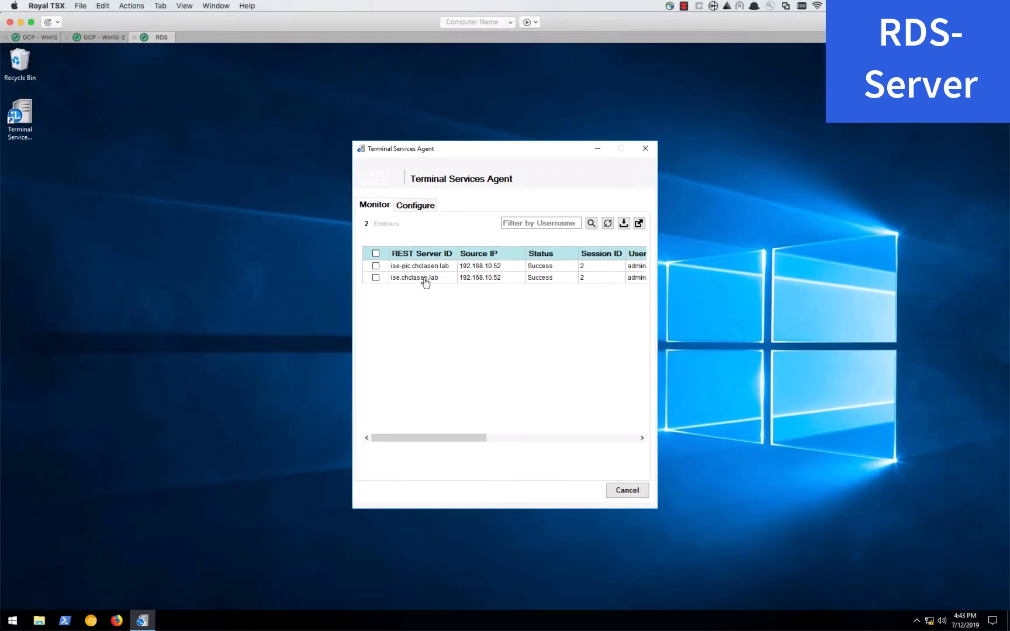
# - Sign the first VDI user into RD Web Access on the GCP - Win10 machine with their password
pyautogui.click(42, 39)
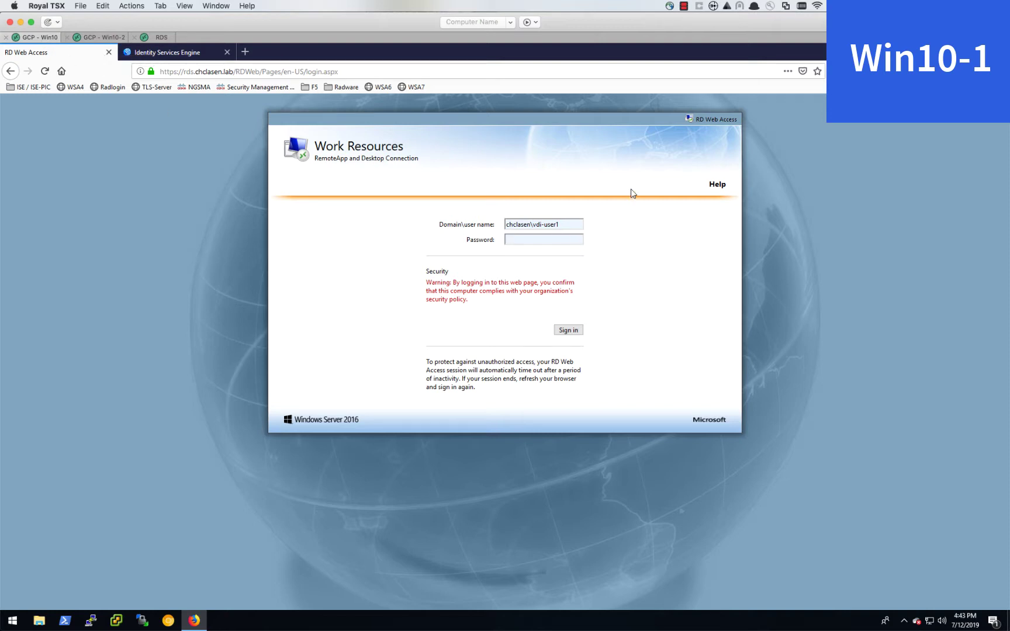
pyautogui.write('*********')
pyautogui.press('Return')
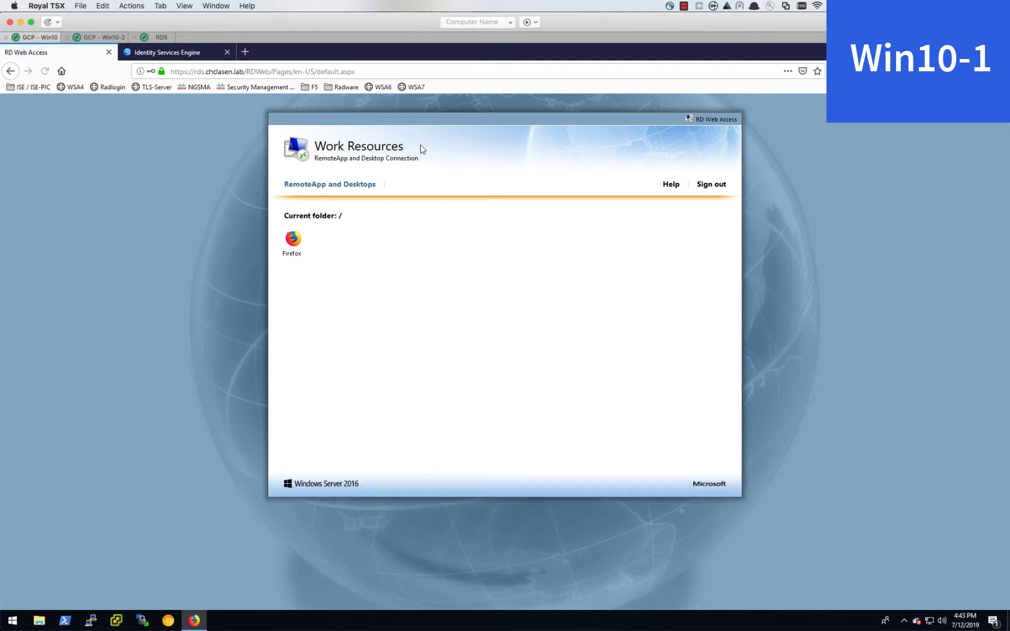
# - Launch the Firefox RemoteApp from RDS.chclasen.lab, entering the remote desktop credentials
pyautogui.click(287, 252)
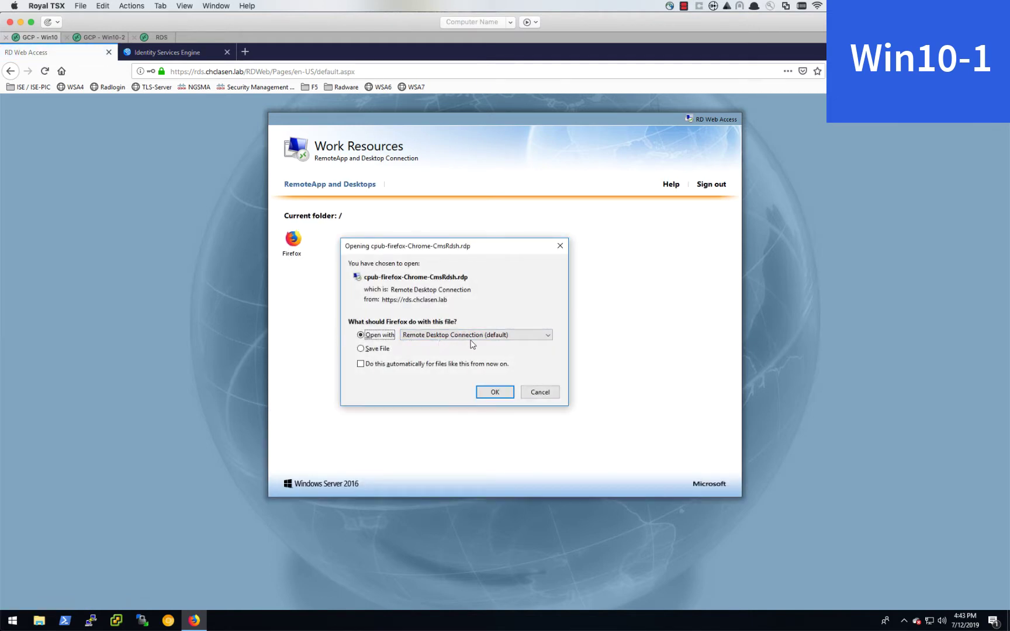
pyautogui.click(494, 392)
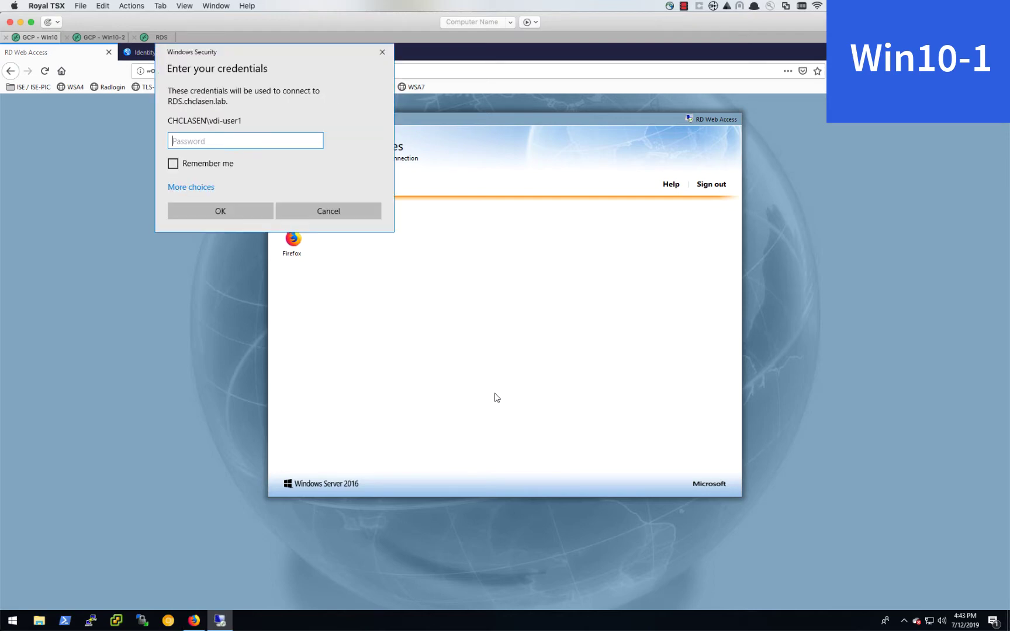
pyautogui.write('•••••••••')
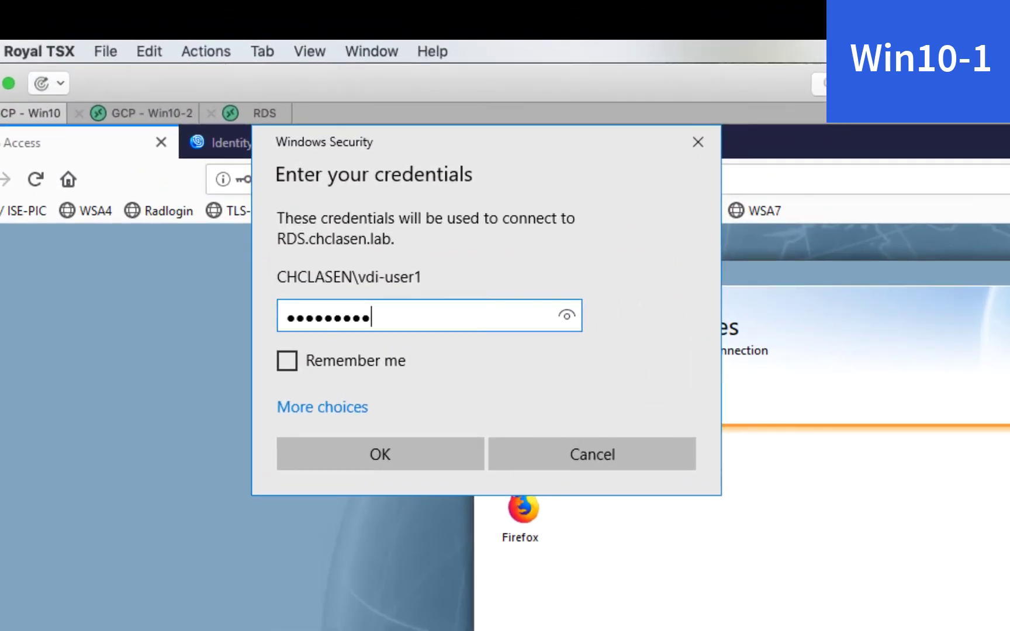
pyautogui.press('Return')
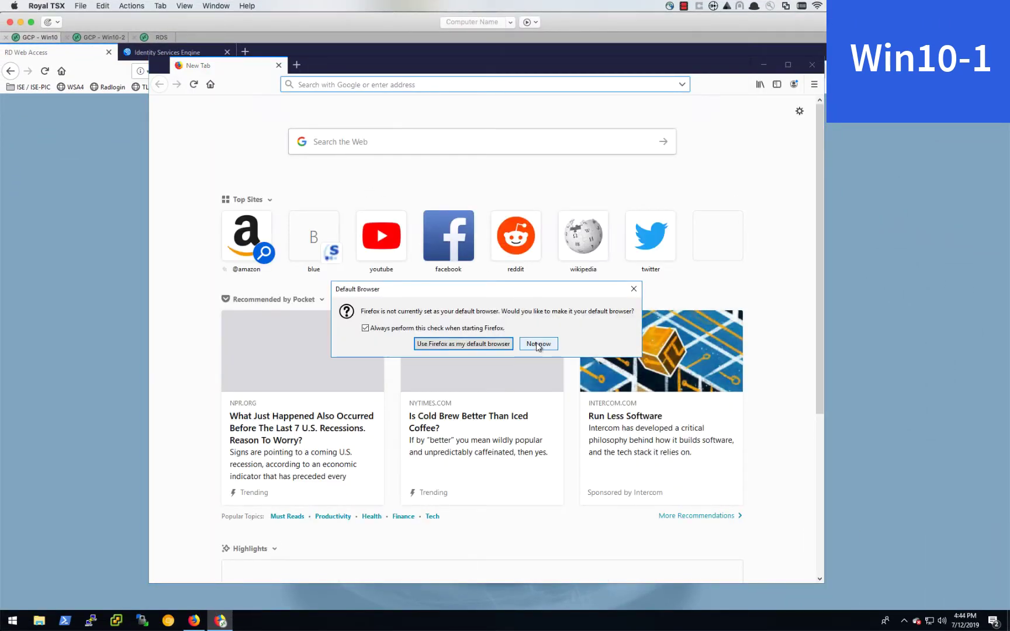
pyautogui.click(538, 344)
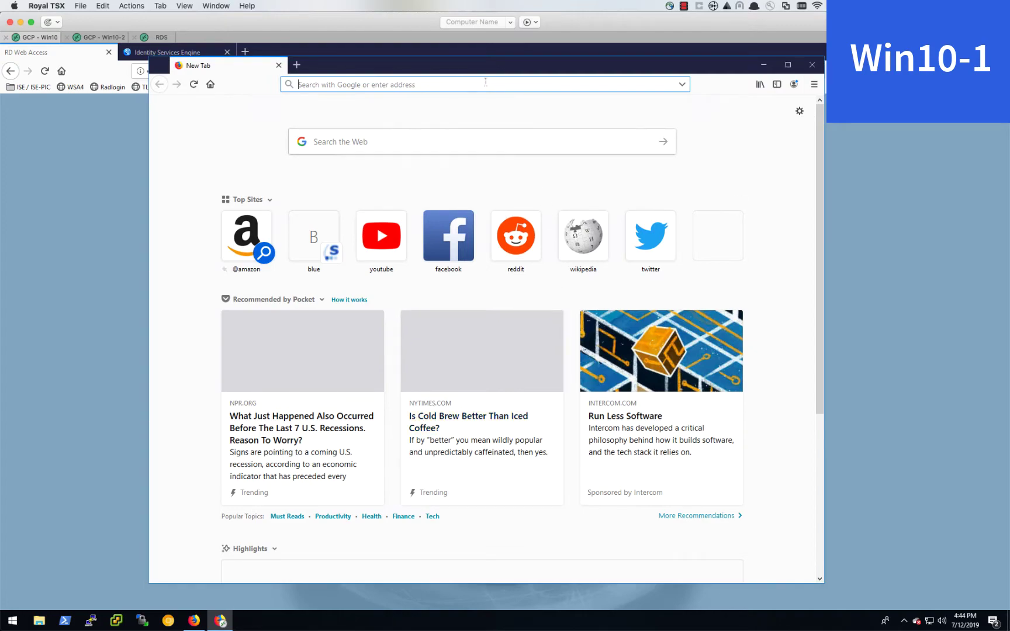
pyautogui.write('http://')
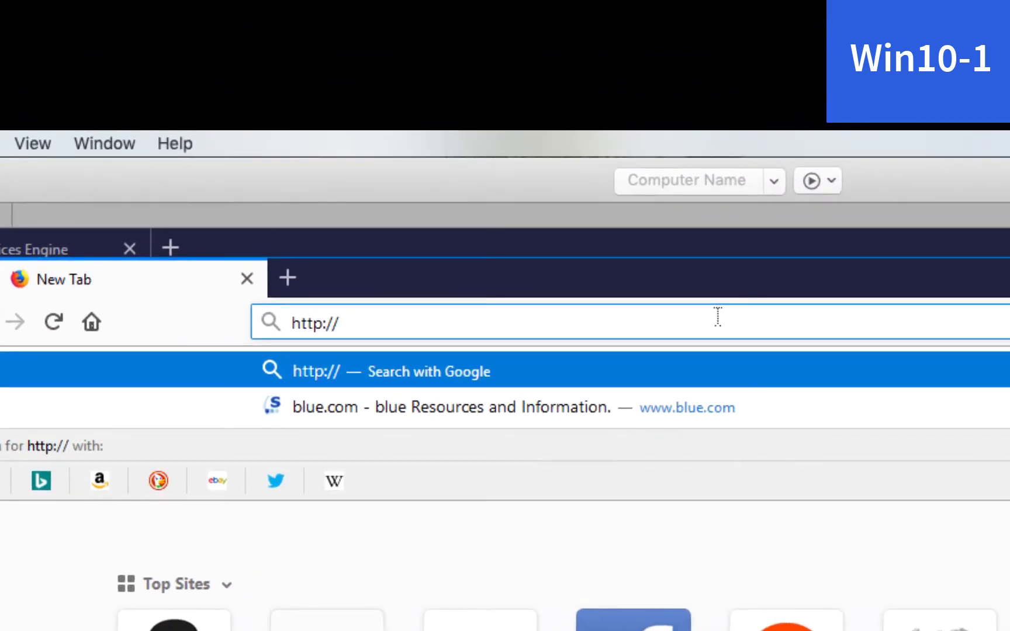
pyautogui.write('blue.com/')
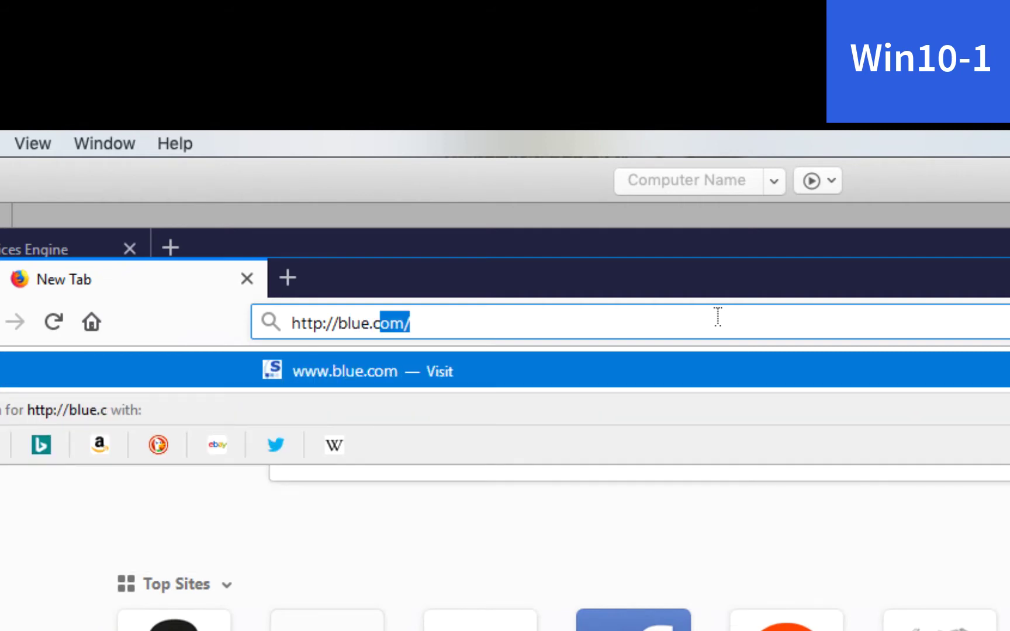
pyautogui.press('Return')
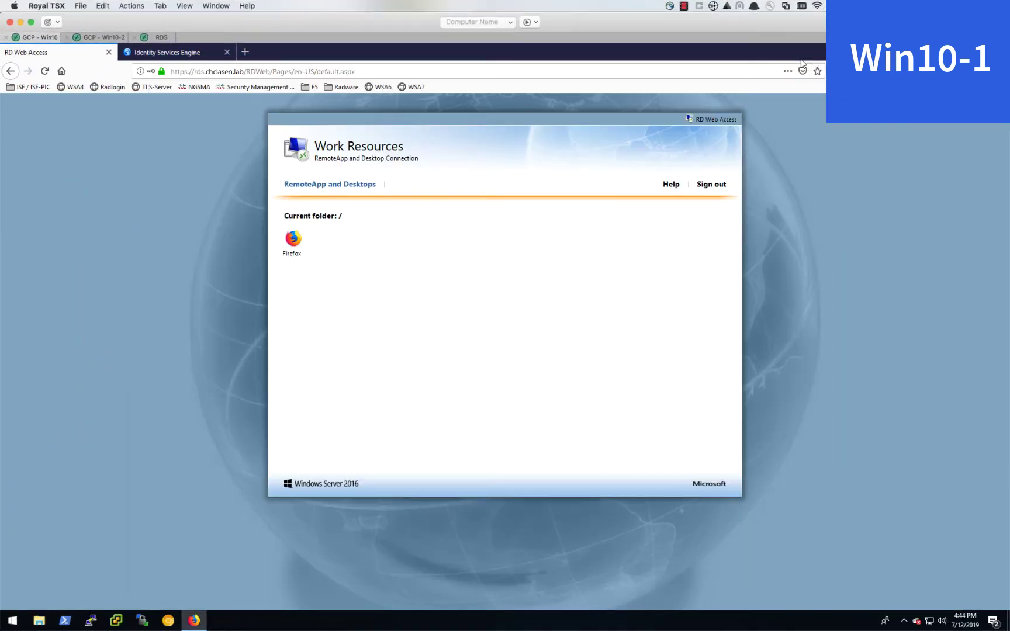
# - Sign the second VDI user into RD Web Access on GCP - Win10-2, declining to save the login
pyautogui.click(104, 37)
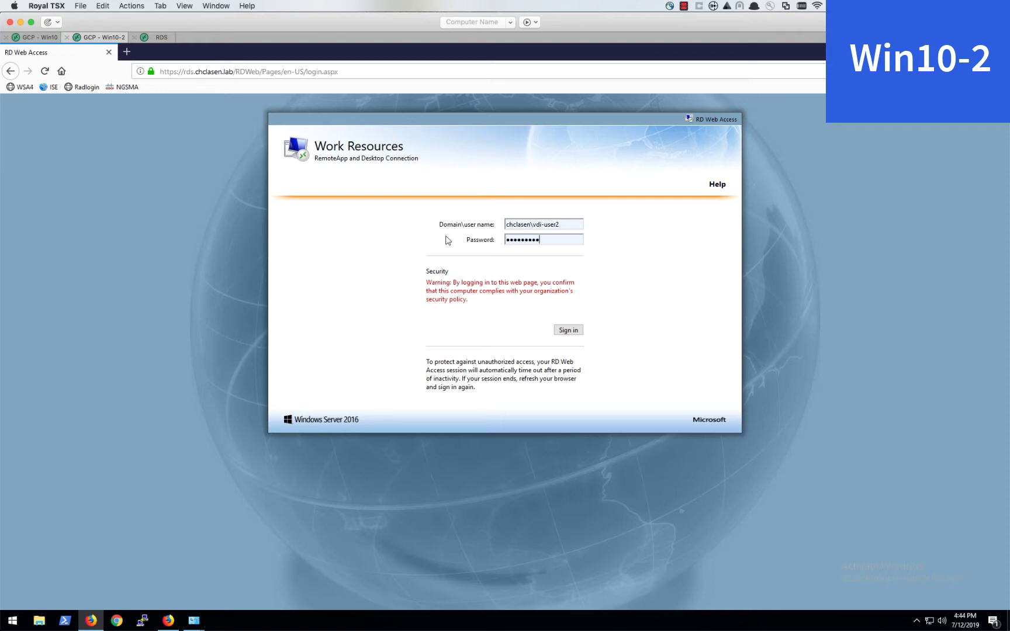
pyautogui.press('Return')
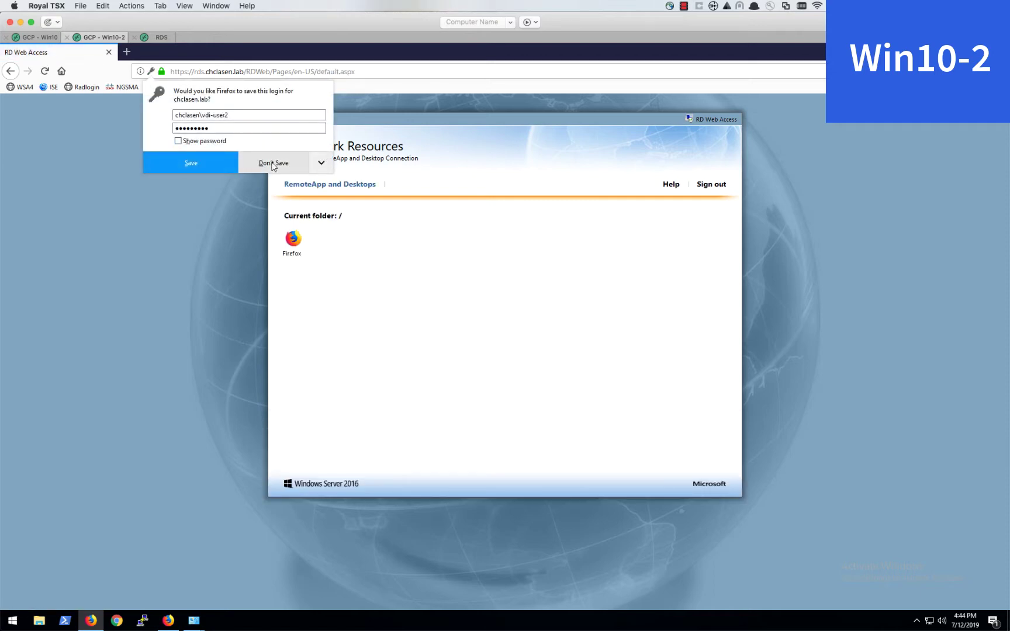
pyautogui.click(273, 164)
# - Launch the second user's Firefox RemoteApp, entering the remote desktop credentials
pyautogui.click(293, 240)
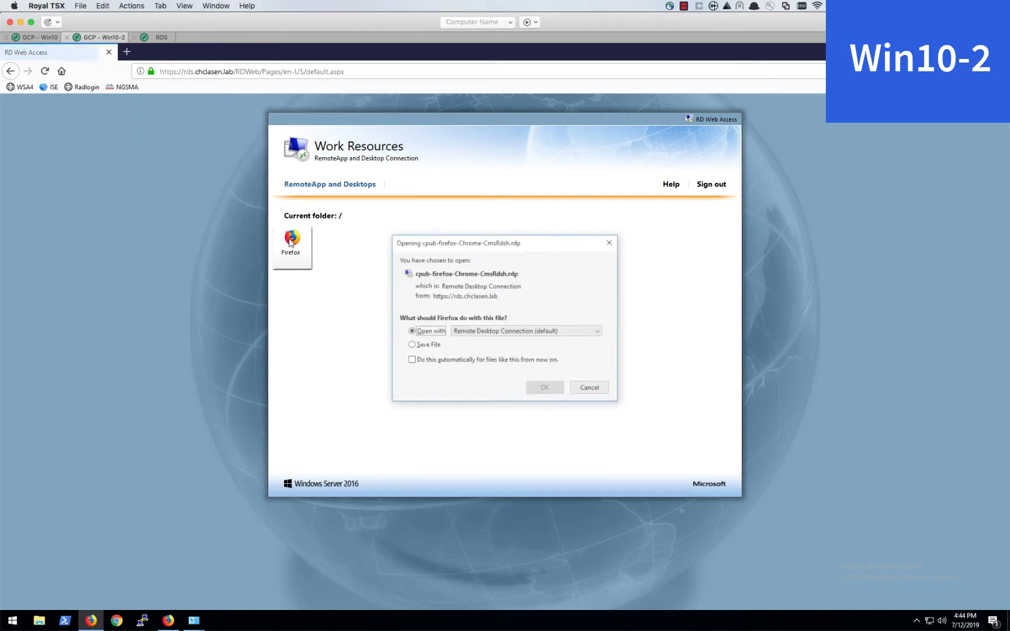
pyautogui.click(547, 389)
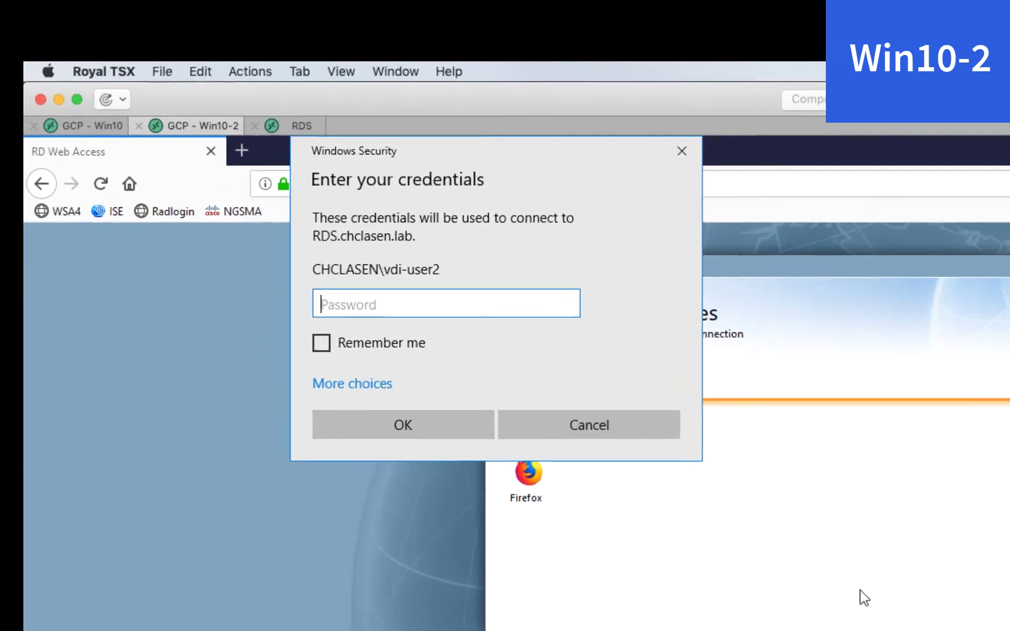
pyautogui.write('••••')
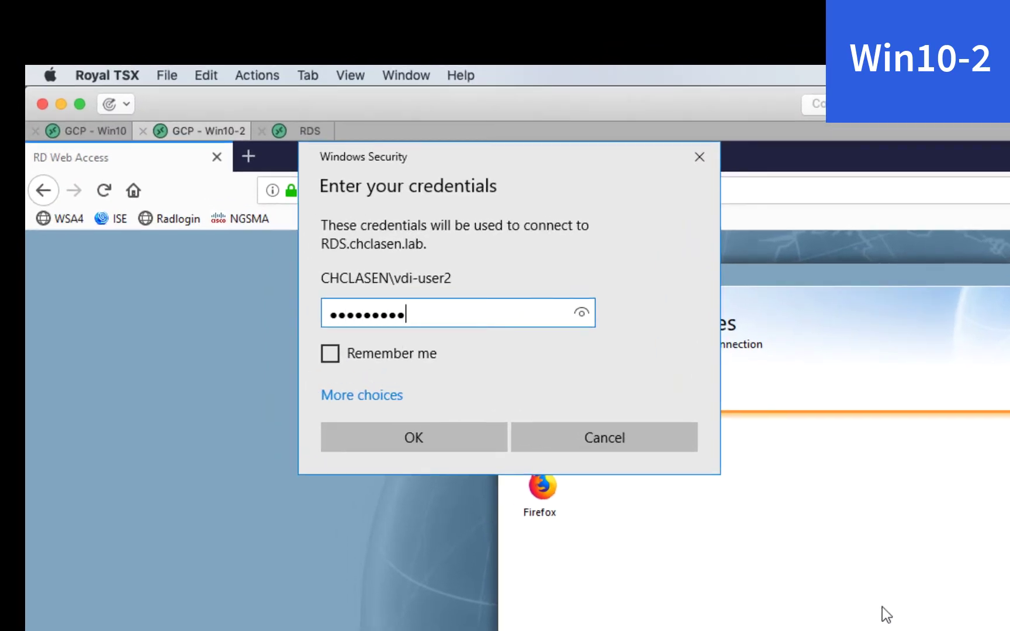
pyautogui.write('•••••')
pyautogui.press('Return')
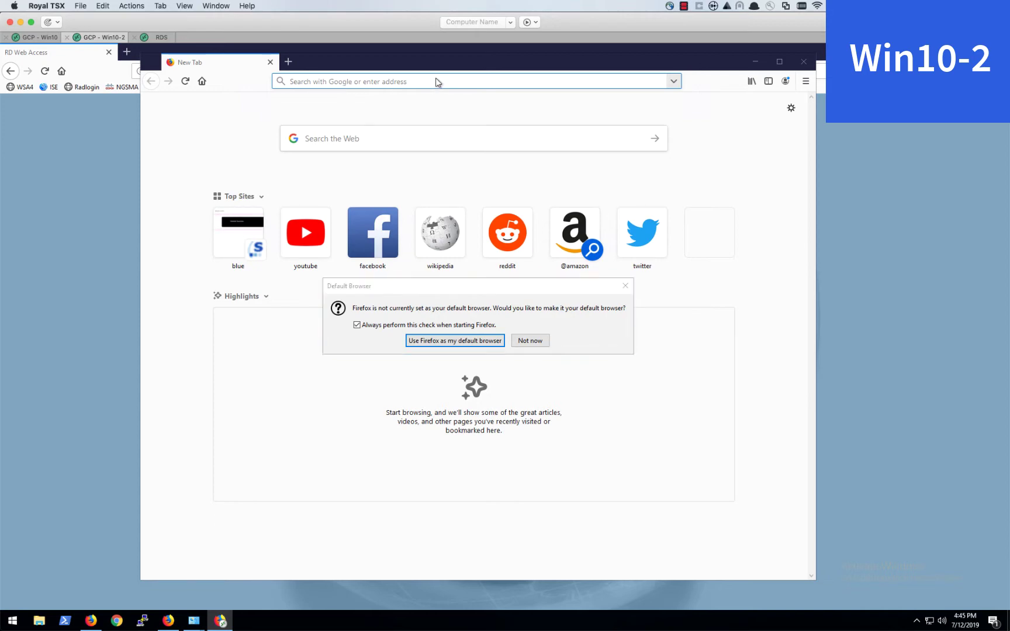
pyautogui.click(530, 341)
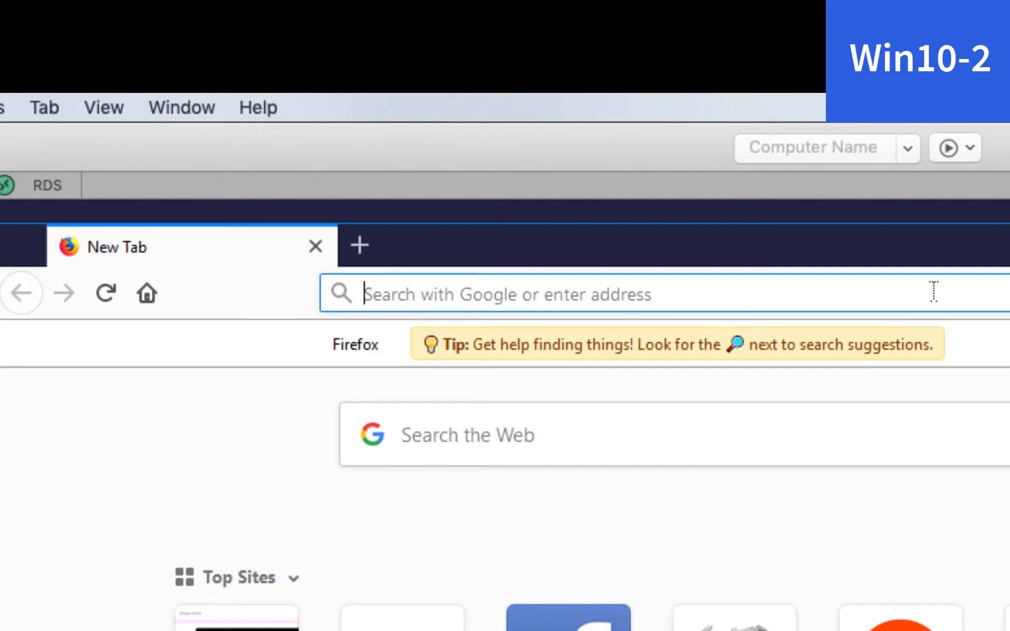
pyautogui.write('ht')
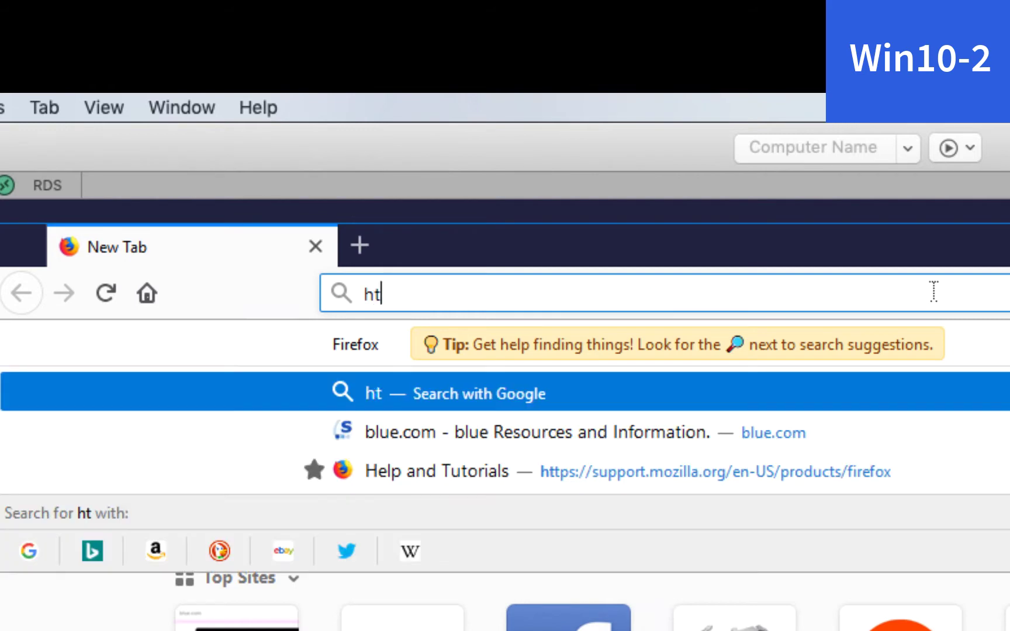
pyautogui.write('tp://blue.com/')
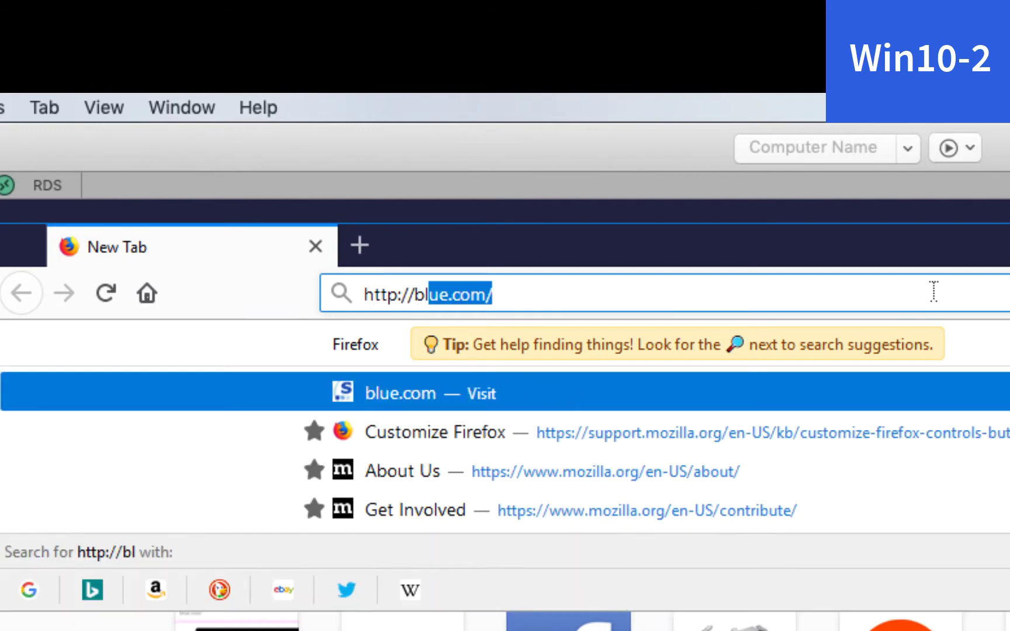
pyautogui.press('Return')
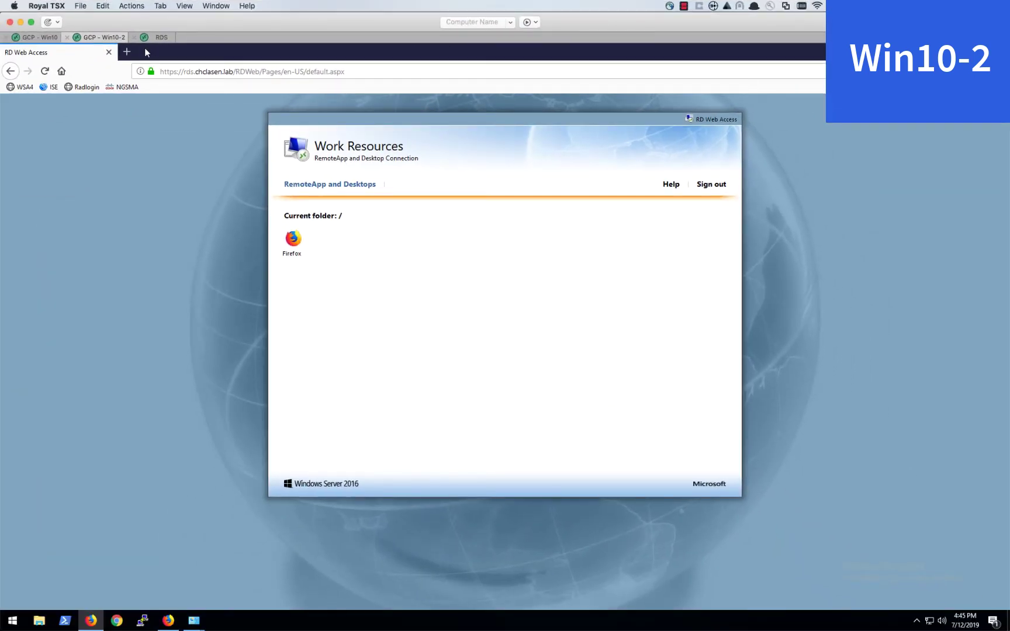
# - On the RDS server, refresh the Terminal Services Agent monitor to include the new VDI sessions
pyautogui.click(45, 38)
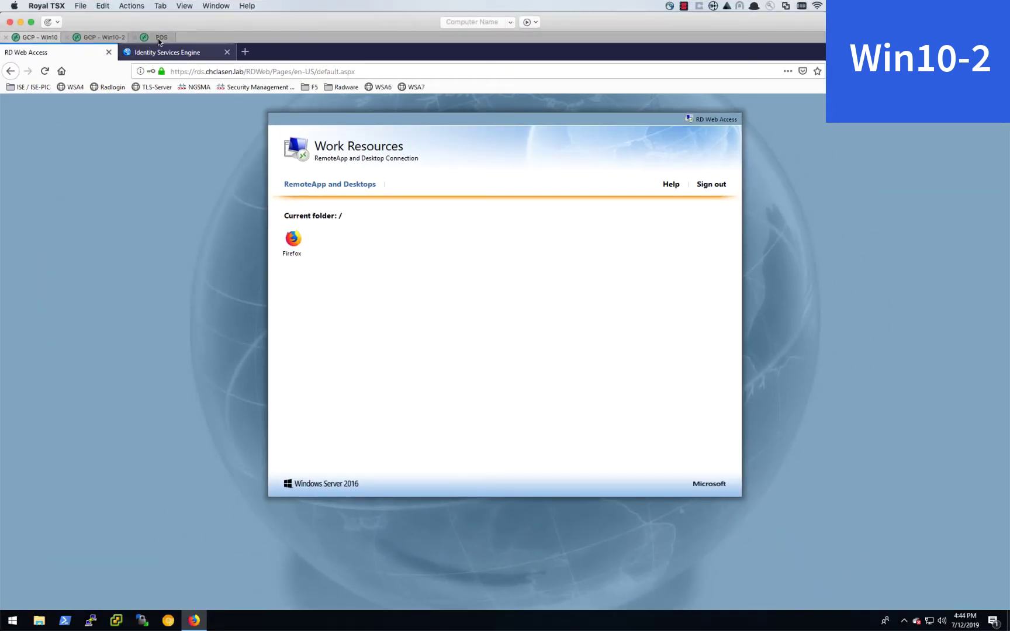
pyautogui.click(159, 38)
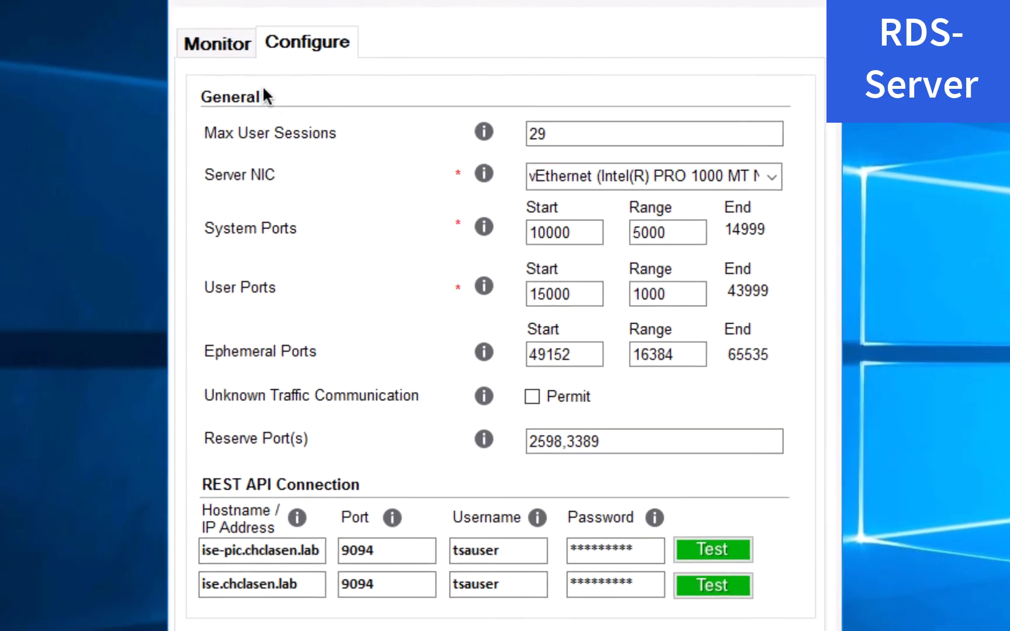
pyautogui.click(378, 205)
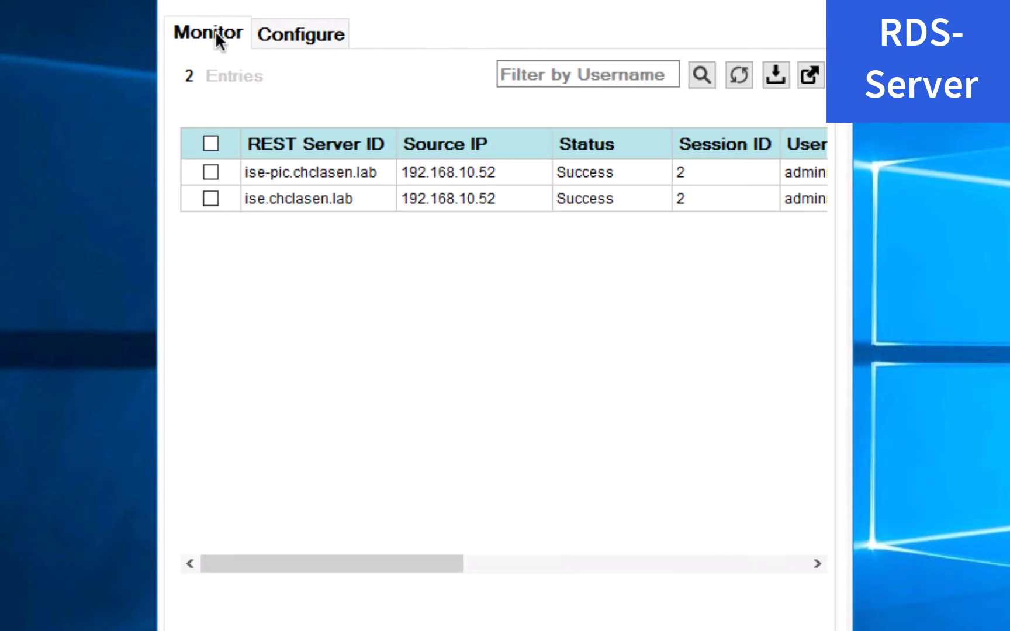
pyautogui.click(740, 76)
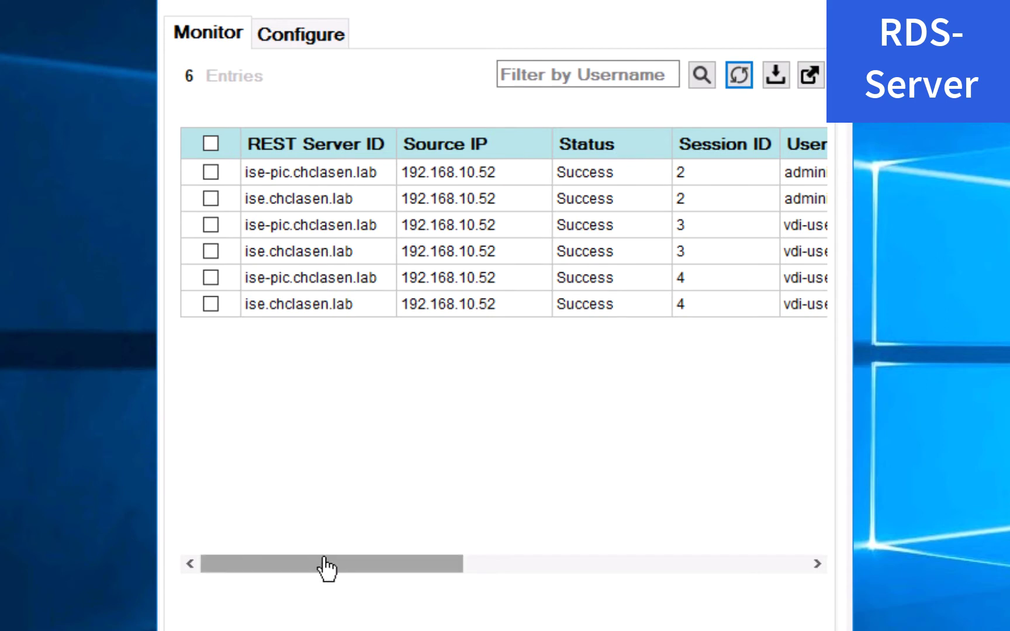
# - Locate the port ranges for vdi-user1 (16000–16999) and vdi-user2 (17000–17999)
pyautogui.moveTo(329, 565); pyautogui.dragTo(544, 573)
pyautogui.click(314, 225)
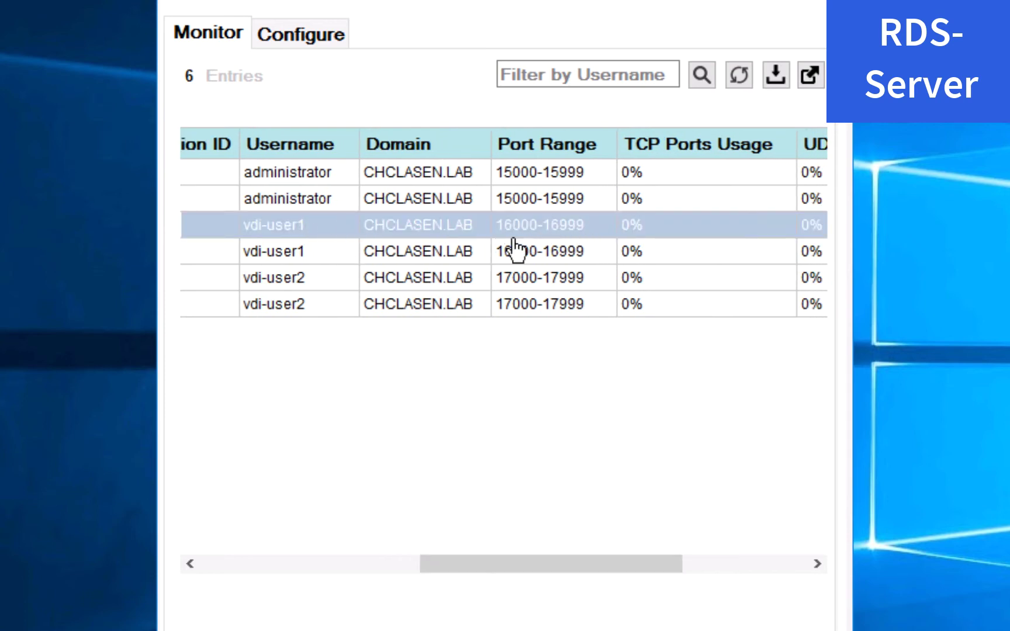
pyautogui.click(314, 288)
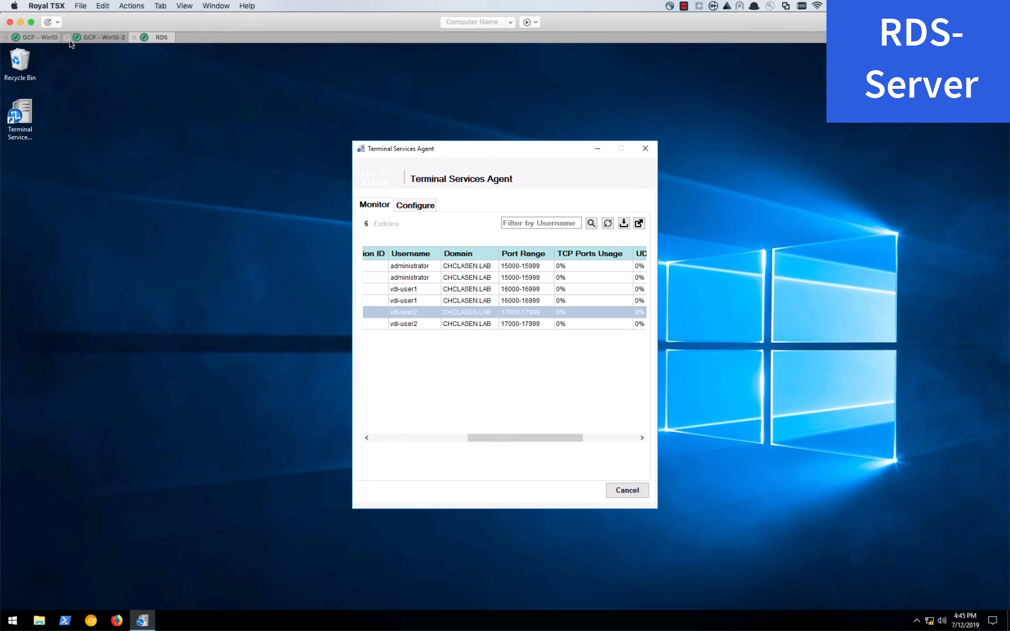
pyautogui.click(40, 36)
pyautogui.click(167, 54)
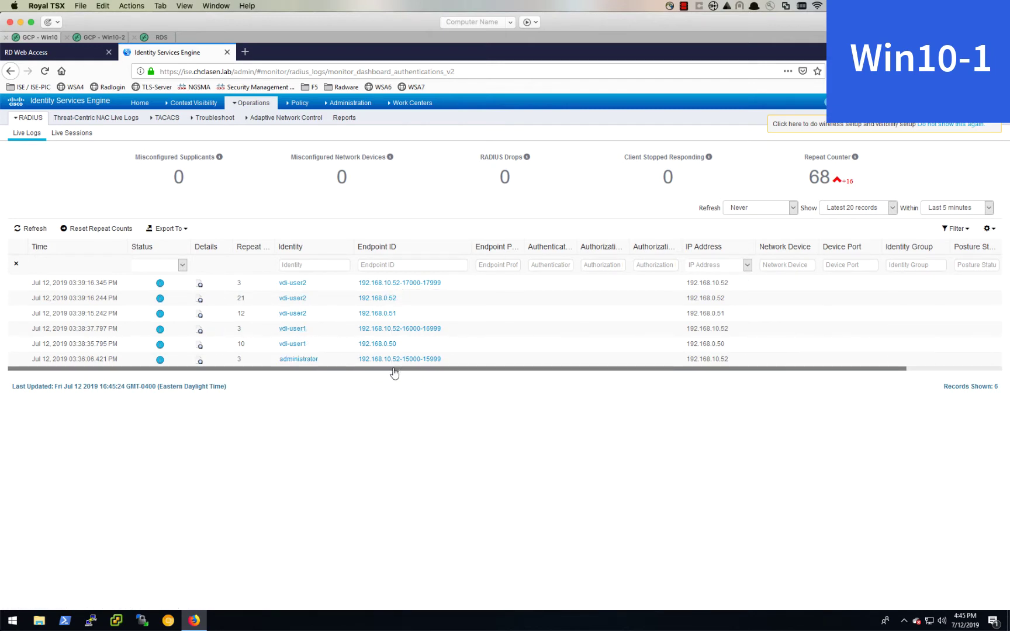
pyautogui.moveTo(395, 374); pyautogui.dragTo(358, 372)
# - Run isedata statistics on the WSA, confirming pxGrid CONNECTED and 3 sessions for 192.168.10.52
pyautogui.press('super+Tab')
pyautogui.press('super+Tab')
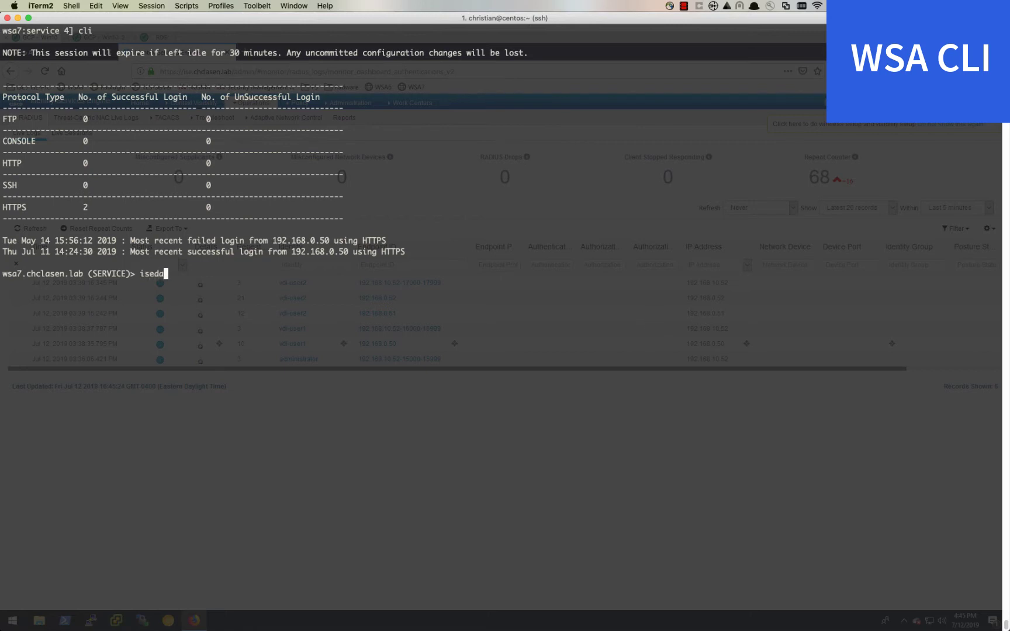
pyautogui.press('Return')
pyautogui.write('statistics')
pyautogui.press('Return')
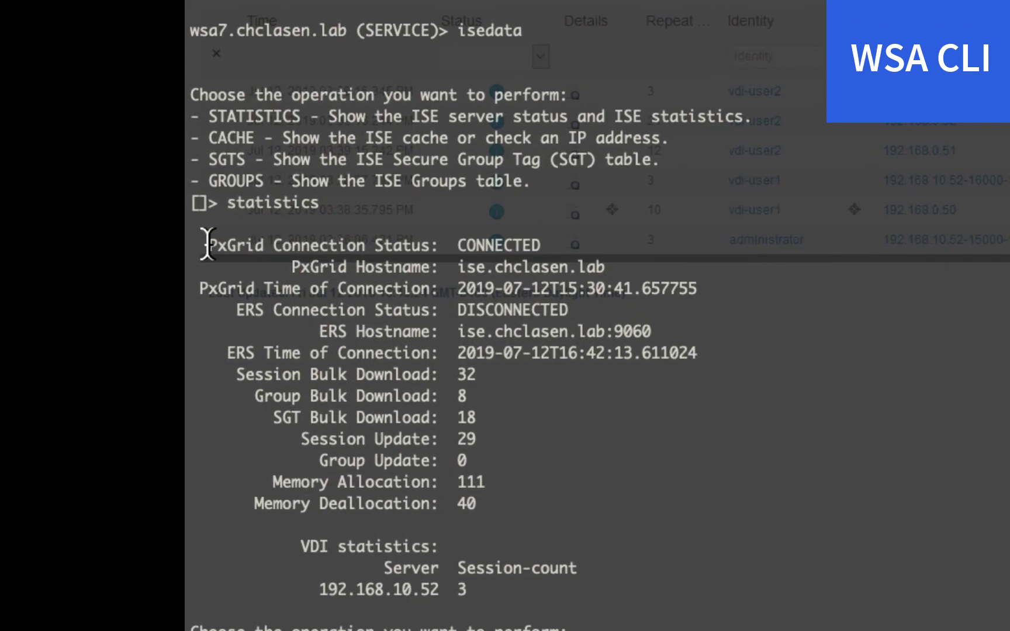
pyautogui.moveTo(207, 243); pyautogui.dragTo(545, 240)
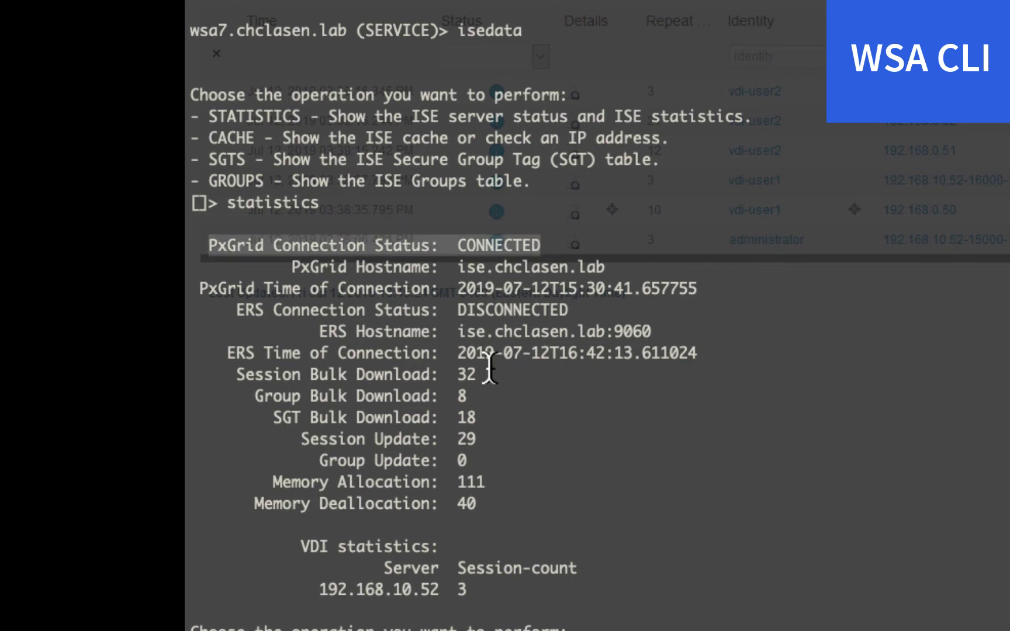
pyautogui.moveTo(299, 547); pyautogui.dragTo(598, 586)
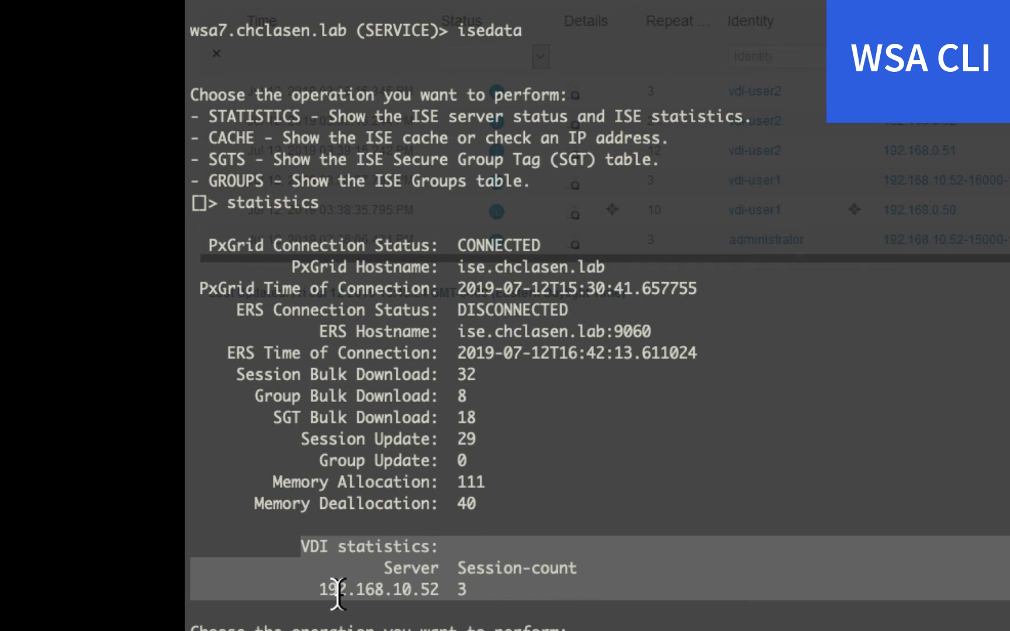
# - Run an isedata cache checkip lookup for 192.168.10.52
pyautogui.click(471, 592)
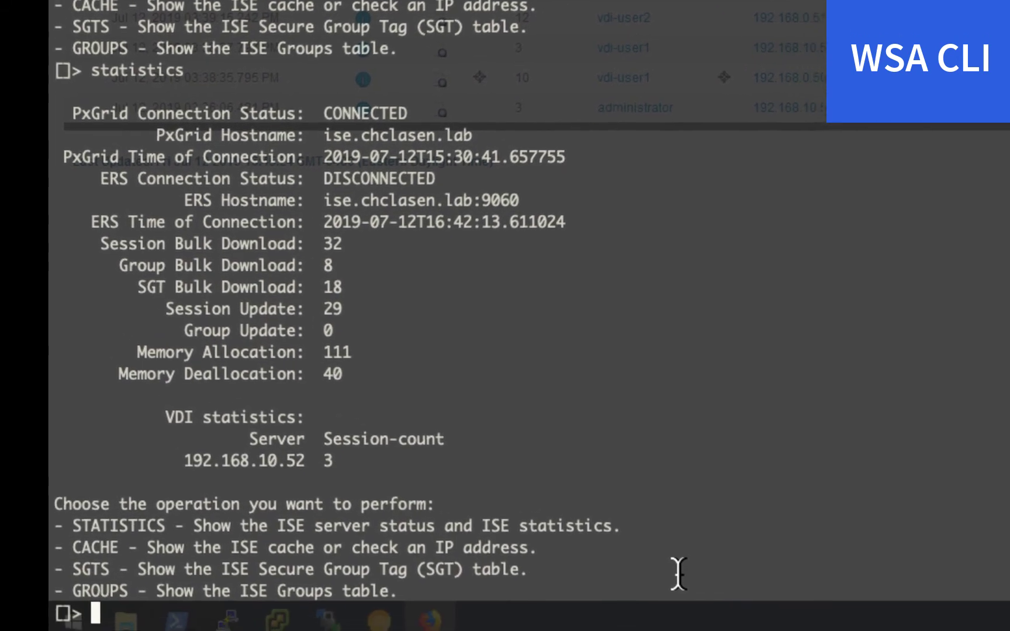
pyautogui.write('cache')
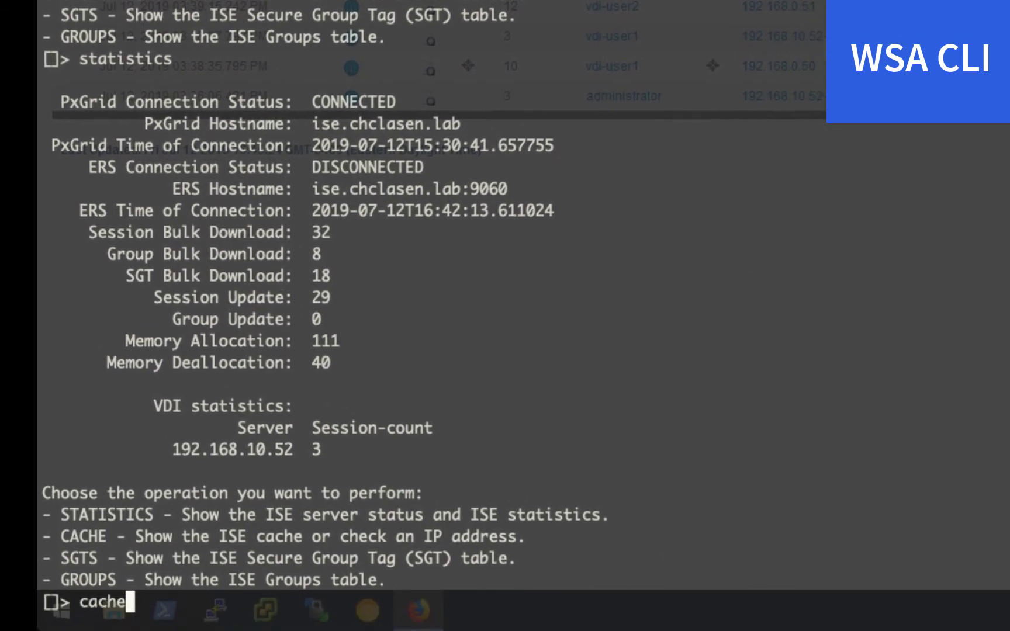
pyautogui.press('Return')
pyautogui.write('checkip')
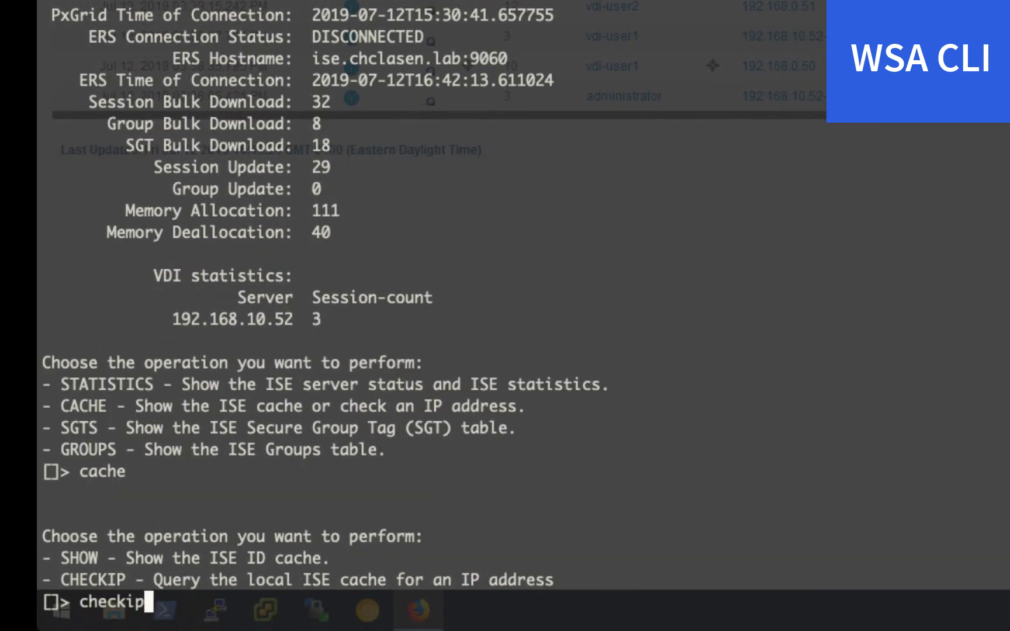
pyautogui.press('Return')
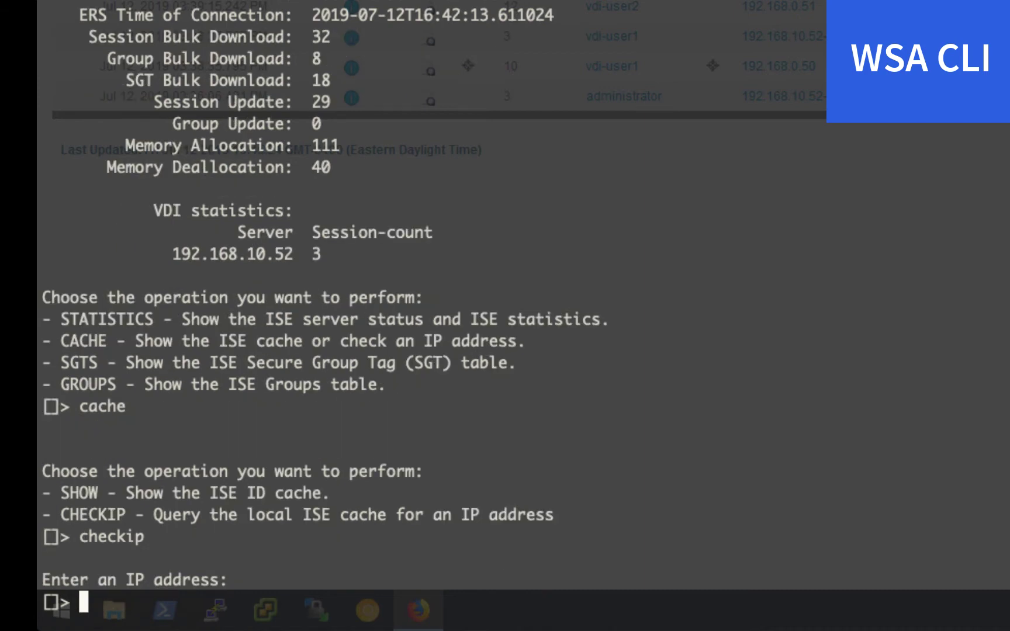
pyautogui.write('192.168.')
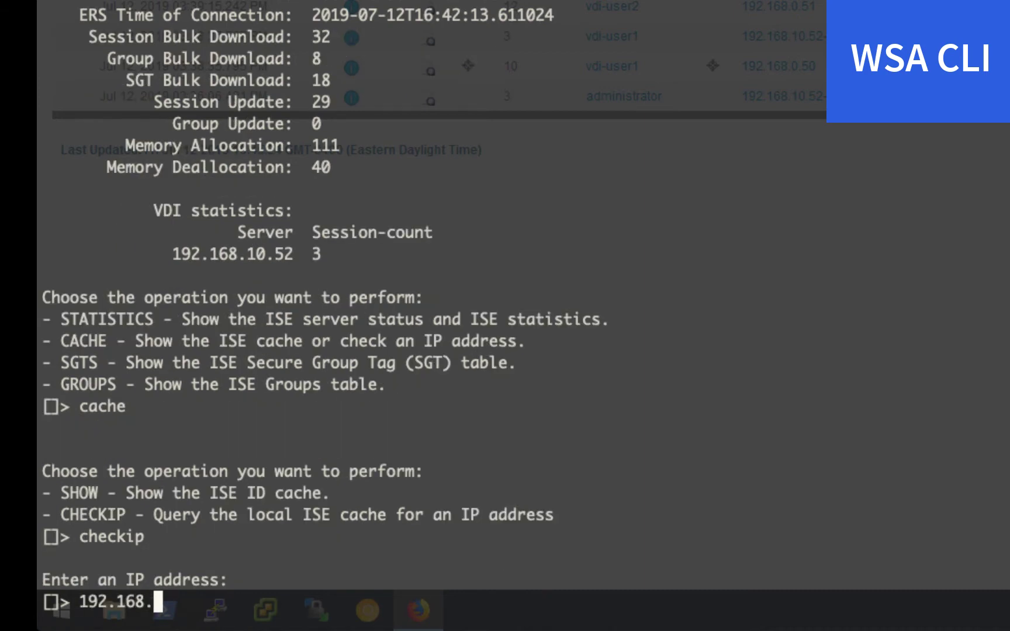
pyautogui.write('10.52')
pyautogui.press('Return')
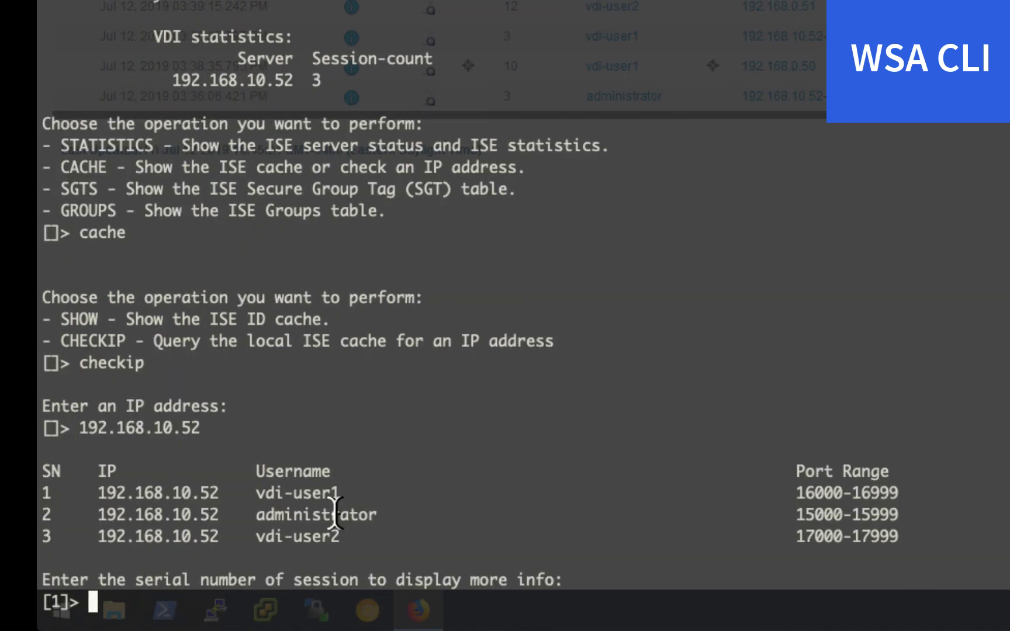
# - Point out the administrator, vdi-user1 and vdi-user2 cached session rows with their port ranges
pyautogui.moveTo(40, 514); pyautogui.dragTo(901, 514)
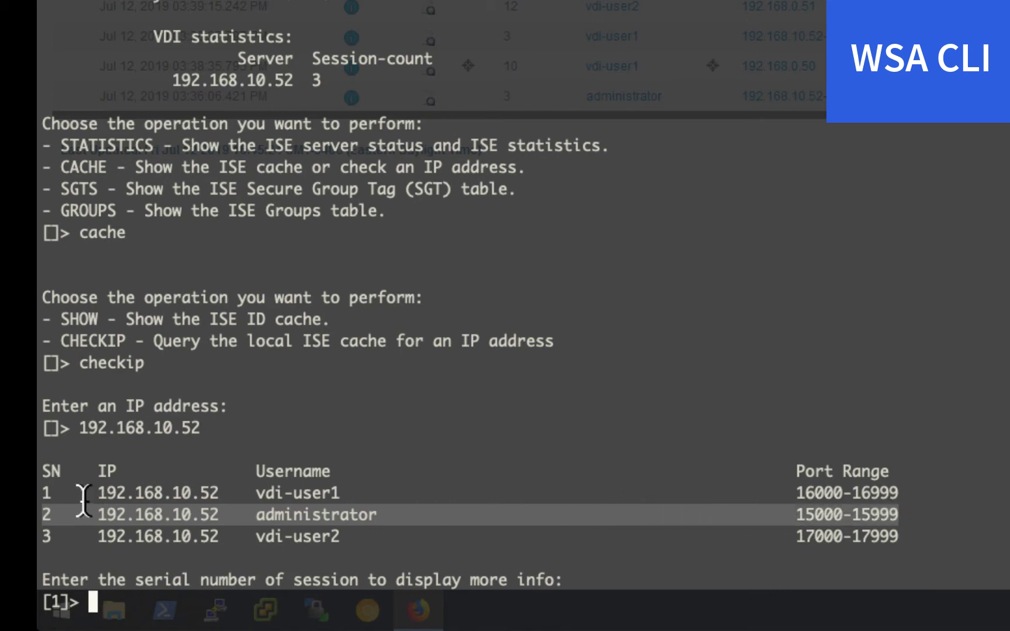
pyautogui.moveTo(43, 491); pyautogui.dragTo(900, 488)
pyautogui.moveTo(41, 542); pyautogui.dragTo(981, 534)
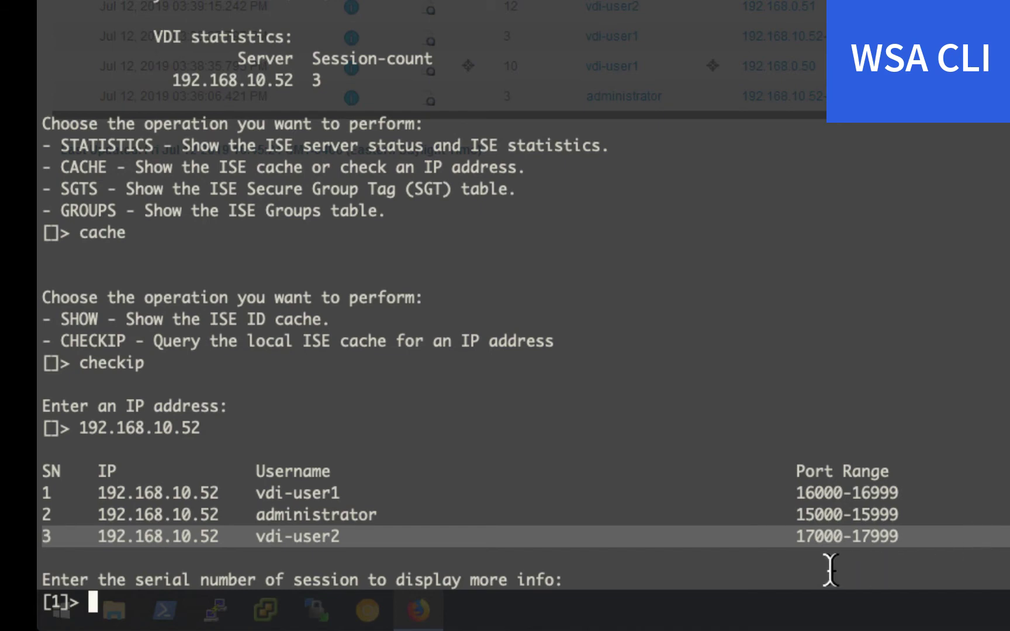
pyautogui.click(643, 589)
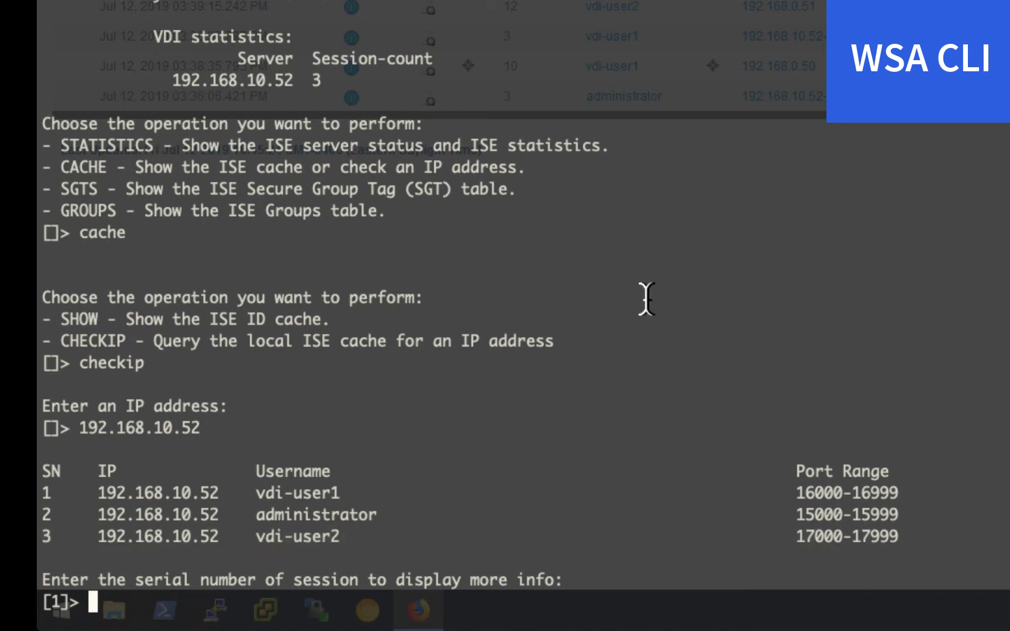
# - Leave the isedata menus and run 'grep blue.com accesslogs' on the WSA
pyautogui.press('Return')
pyautogui.press('Return')
pyautogui.press('Return')
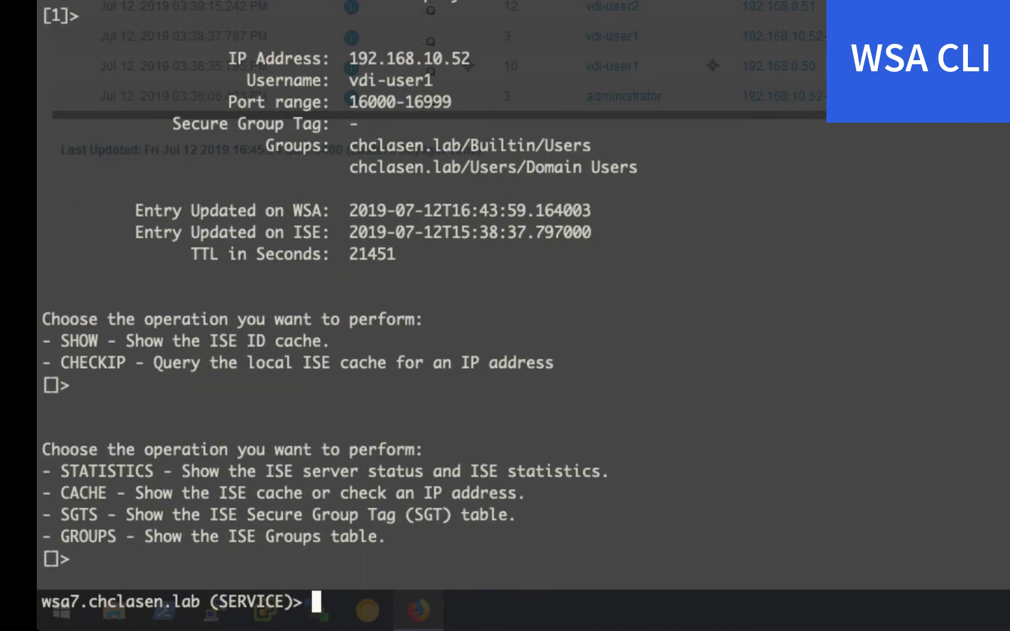
pyautogui.write('grep blue')
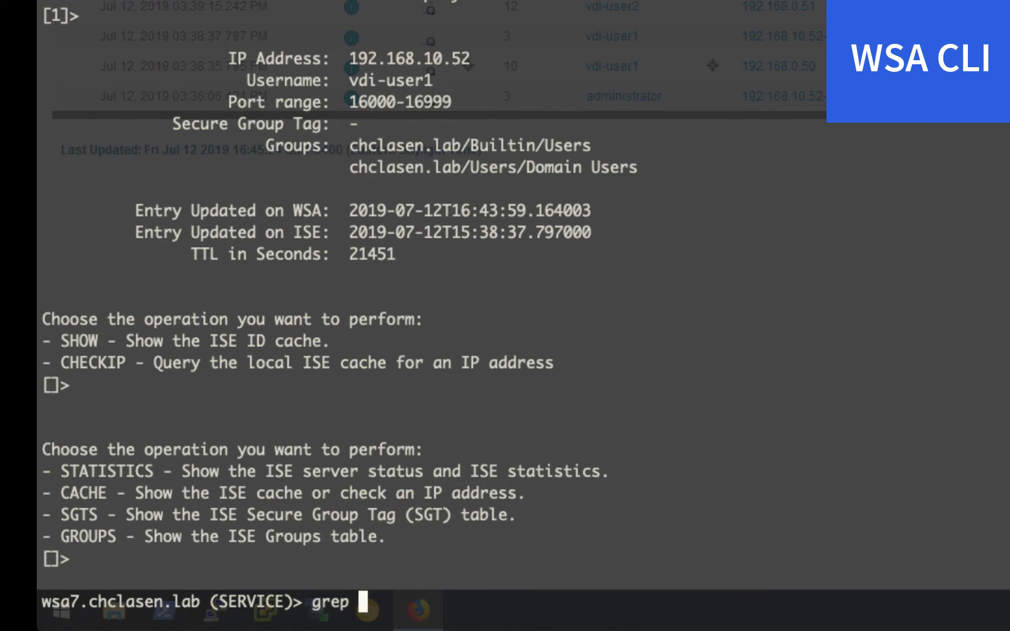
pyautogui.write('.com accesslogs')
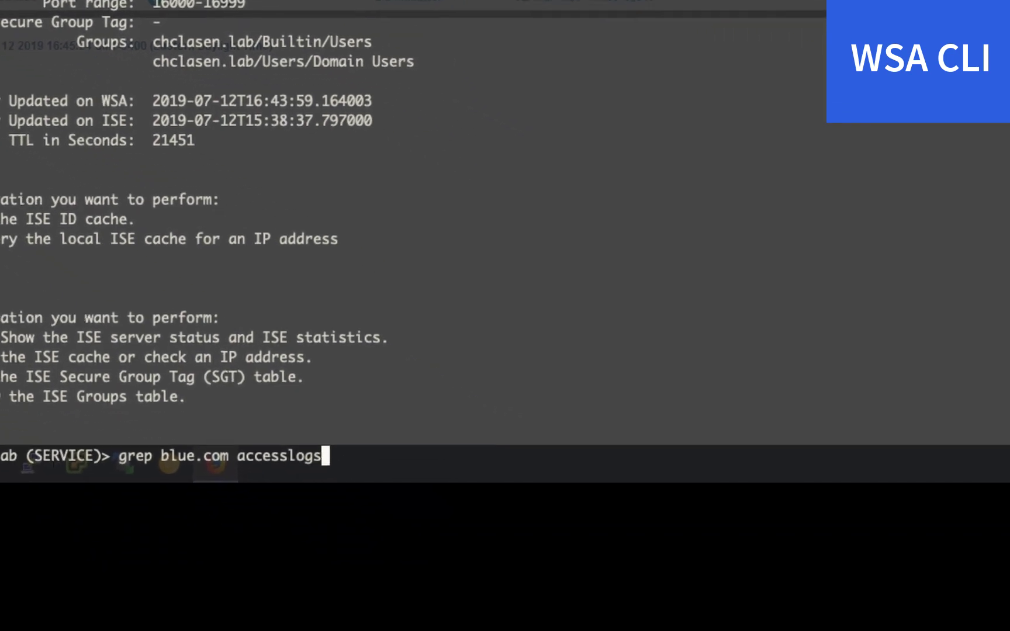
pyautogui.press('Return')
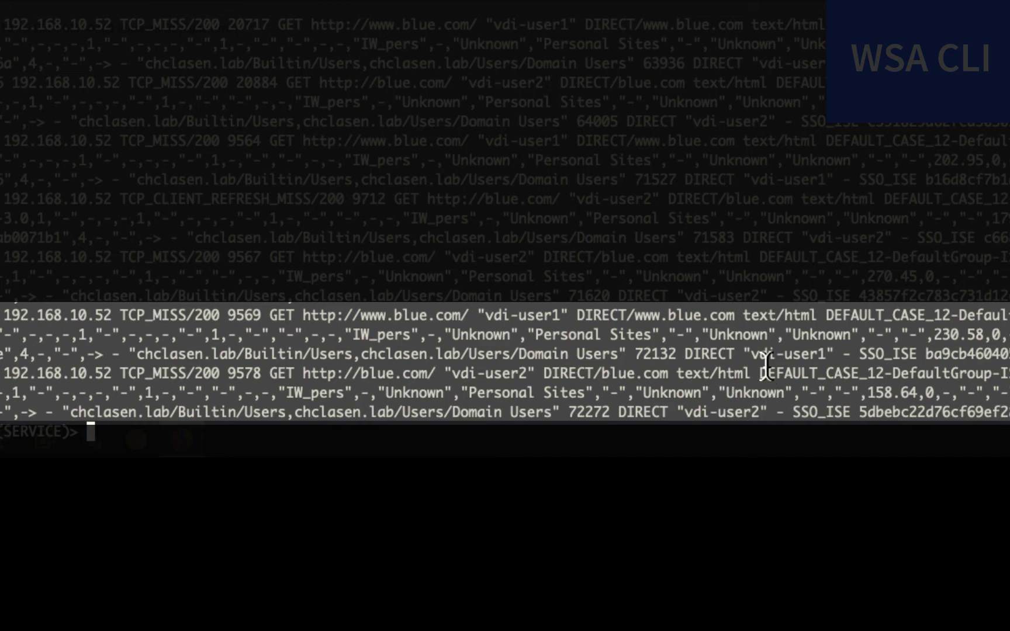
# - Point out vdi-user1, vdi-user2 and the 192.168.10.52 client IP in the blue.com log entries
pyautogui.moveTo(744, 354); pyautogui.dragTo(840, 354)
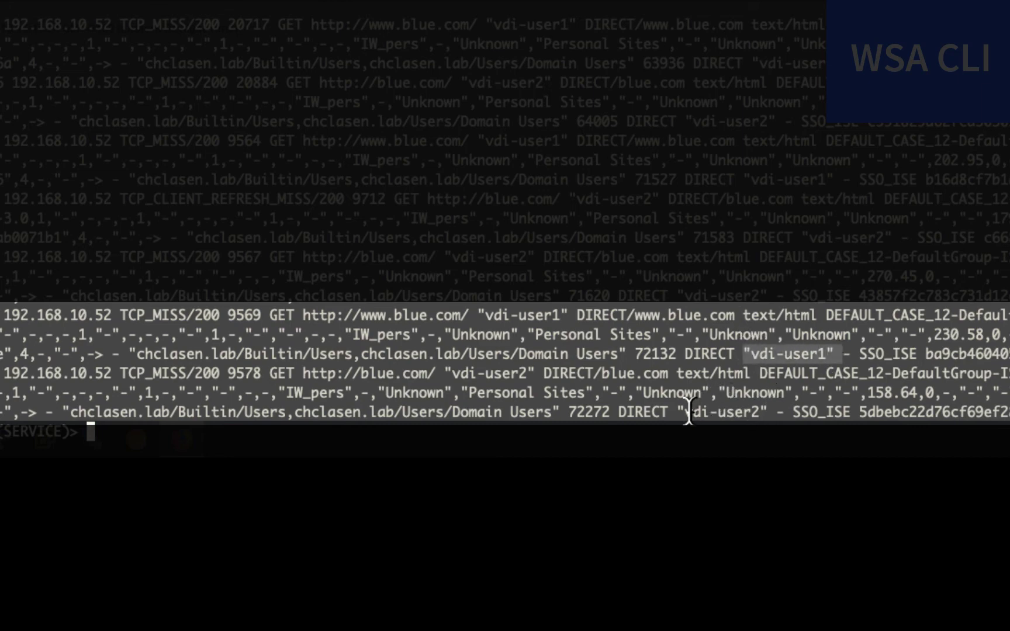
pyautogui.moveTo(677, 412); pyautogui.dragTo(850, 412)
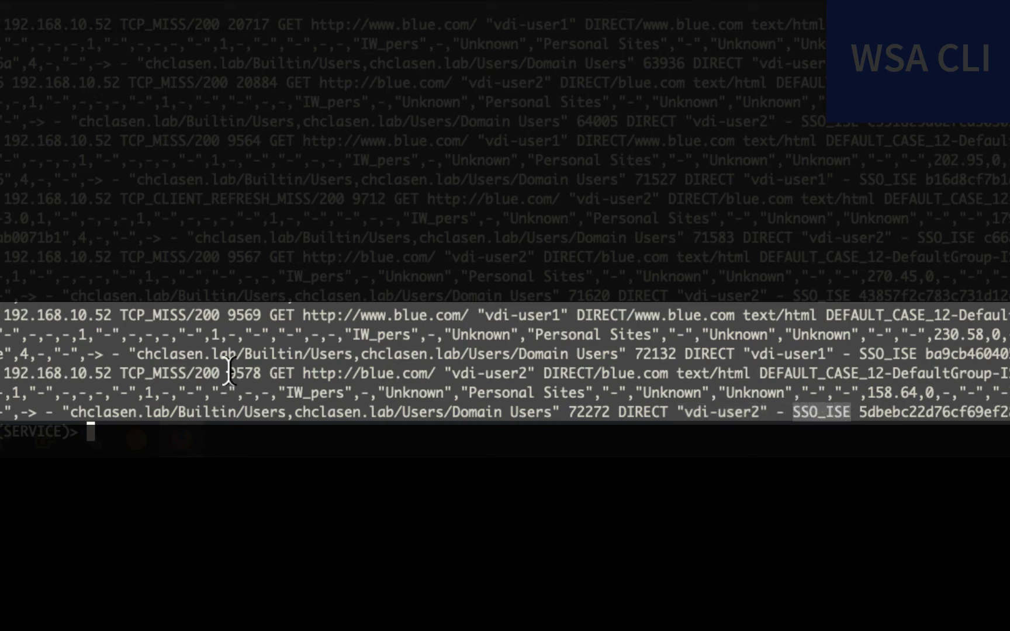
pyautogui.moveTo(2, 316); pyautogui.dragTo(111, 315)
pyautogui.moveTo(5, 373); pyautogui.dragTo(112, 372)
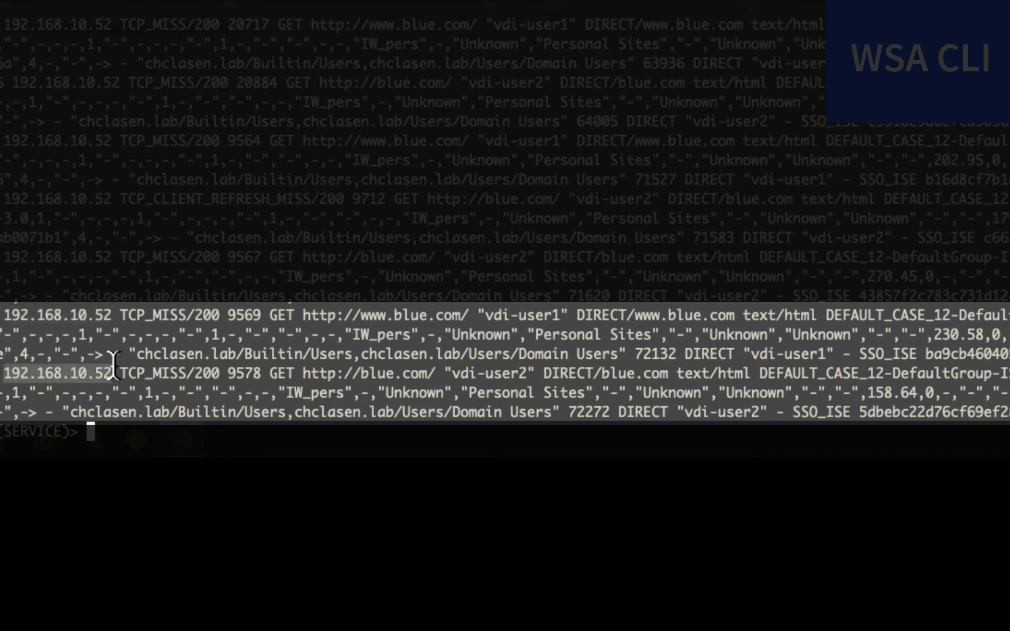
pyautogui.click(279, 438)
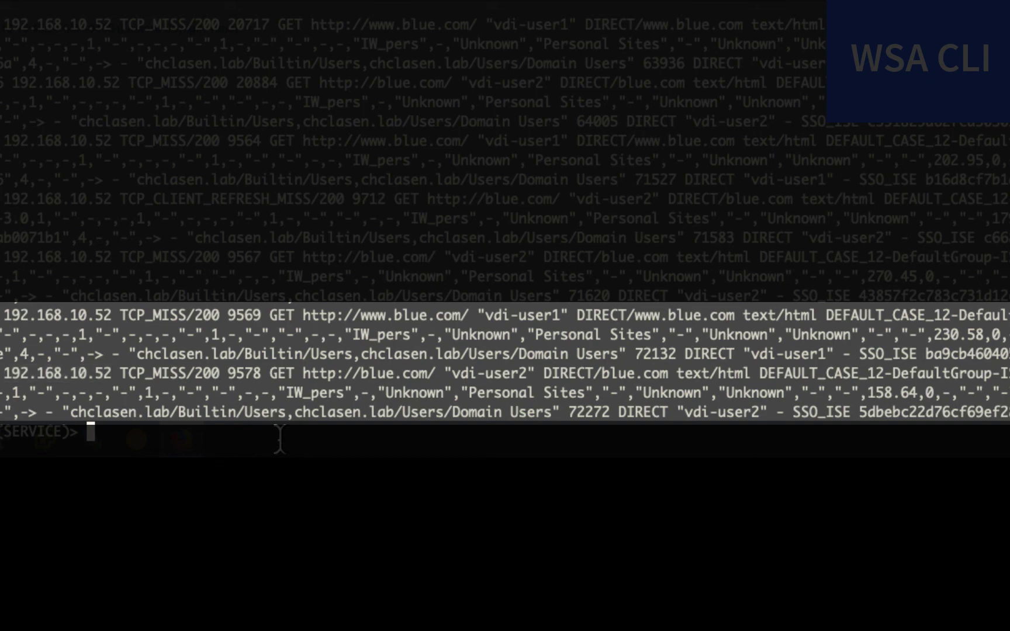